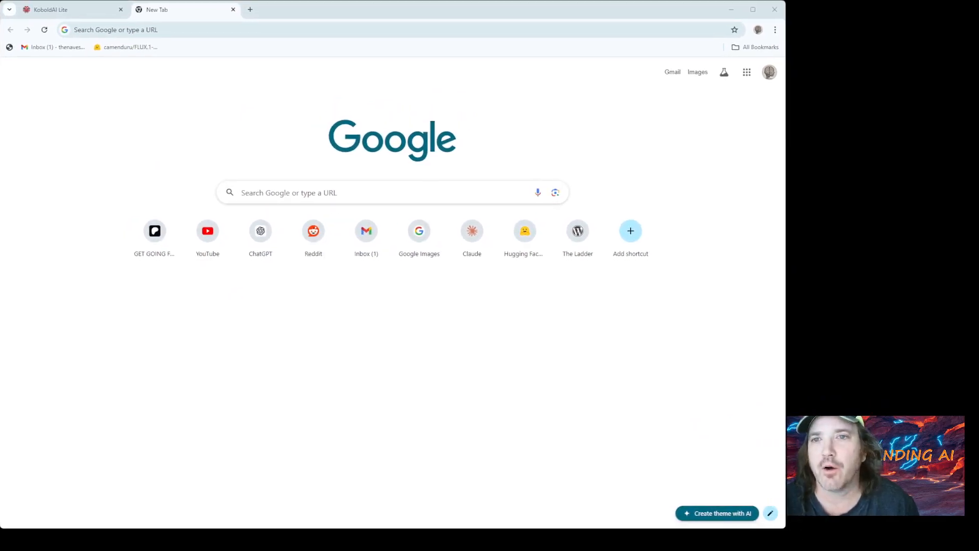
- Search Google for "invoke-ai github" and open the invoke-ai/InvokeAI repository on GitHub
click(139, 26)
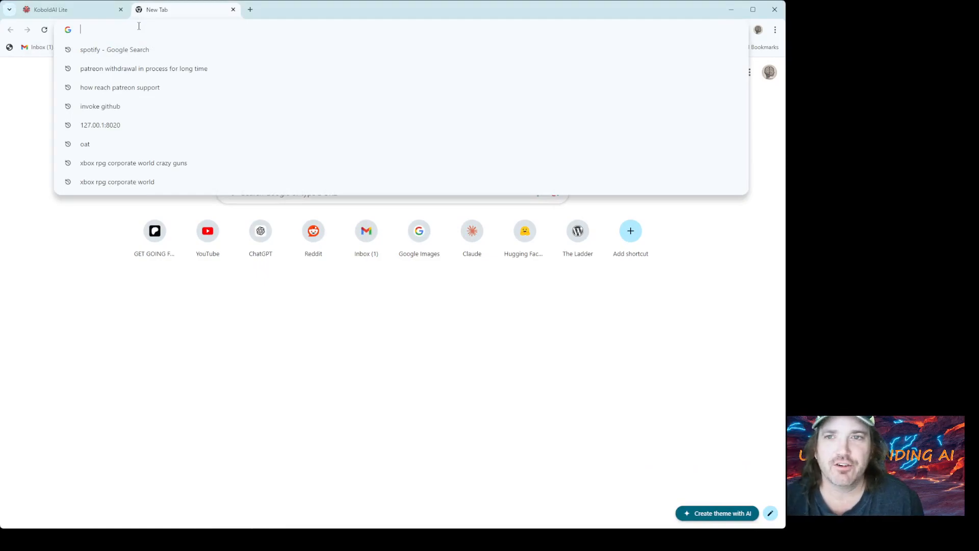
text(invoke-)
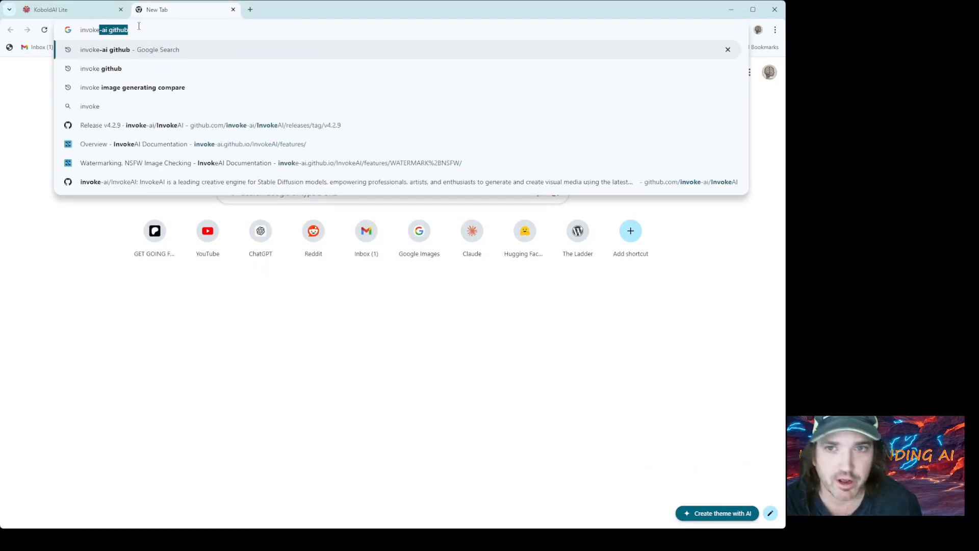
text(ai github)
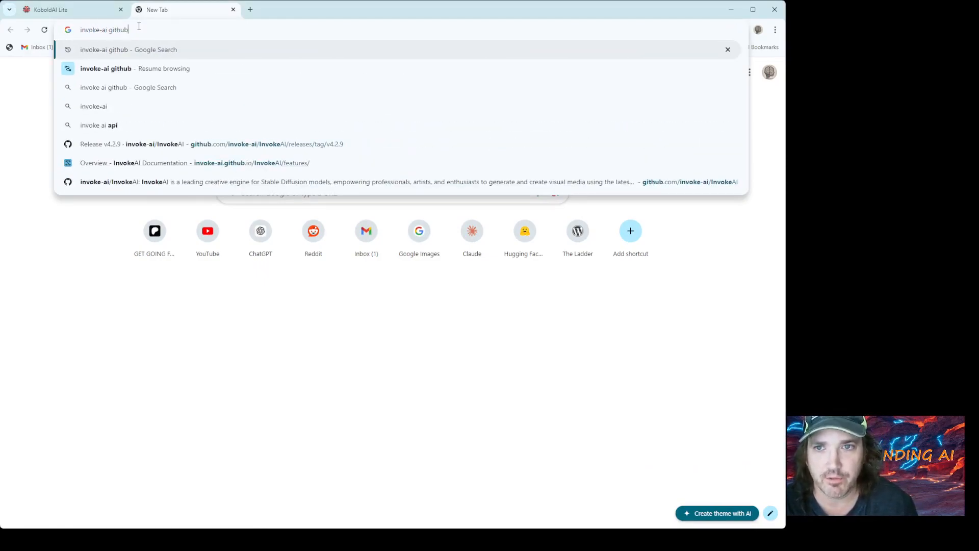
key(Return)
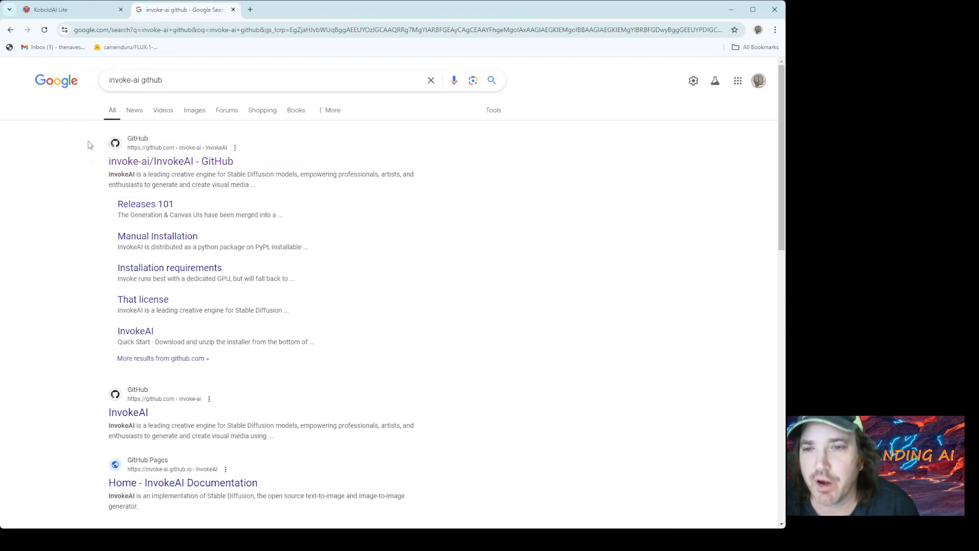
click(144, 163)
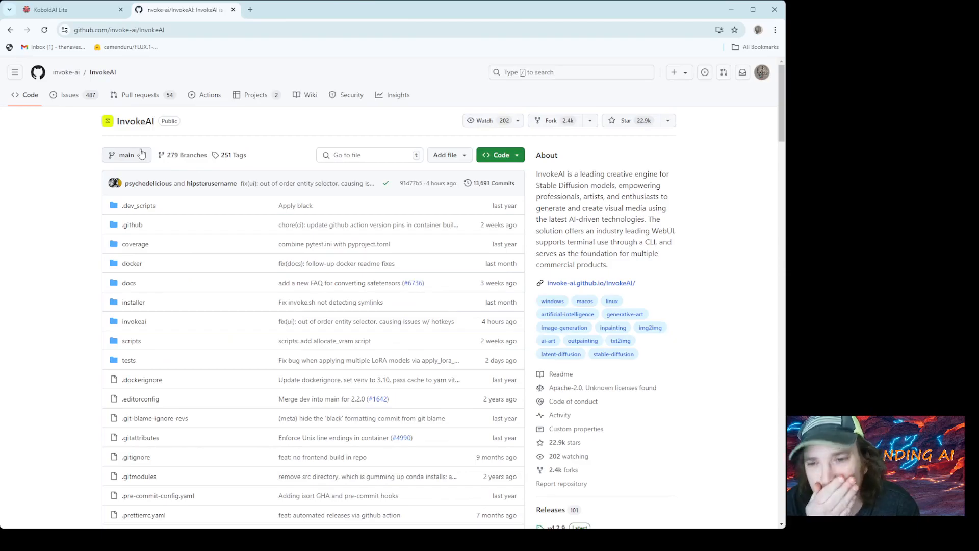
- Open the latest release linked in the Quick Start section of the InvokeAI README
scroll(164, 204, down, 10)
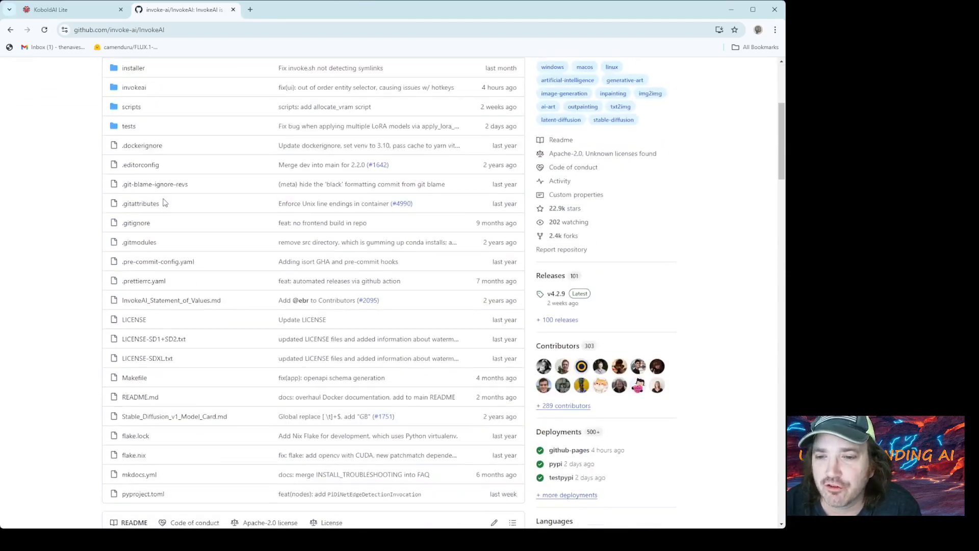
scroll(164, 204, down, 8)
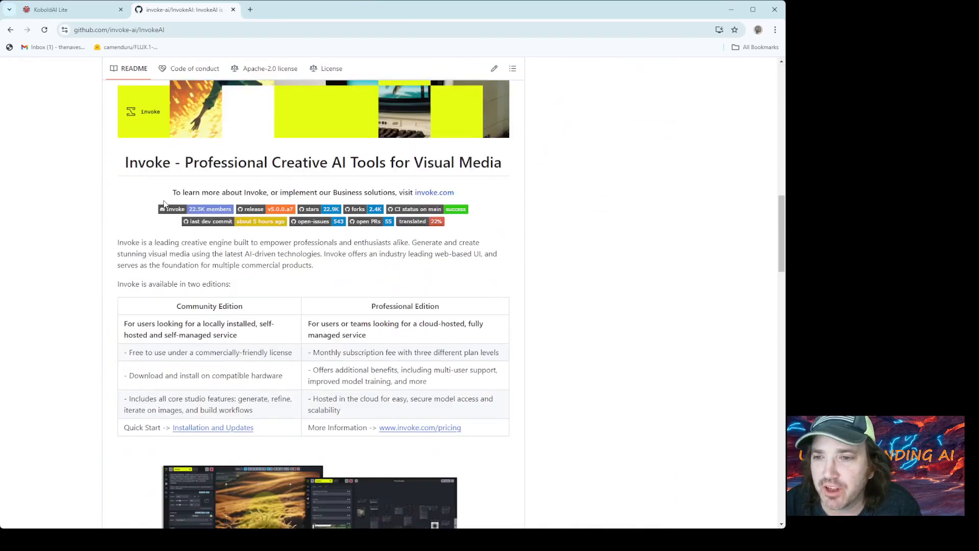
scroll(164, 204, down, 5)
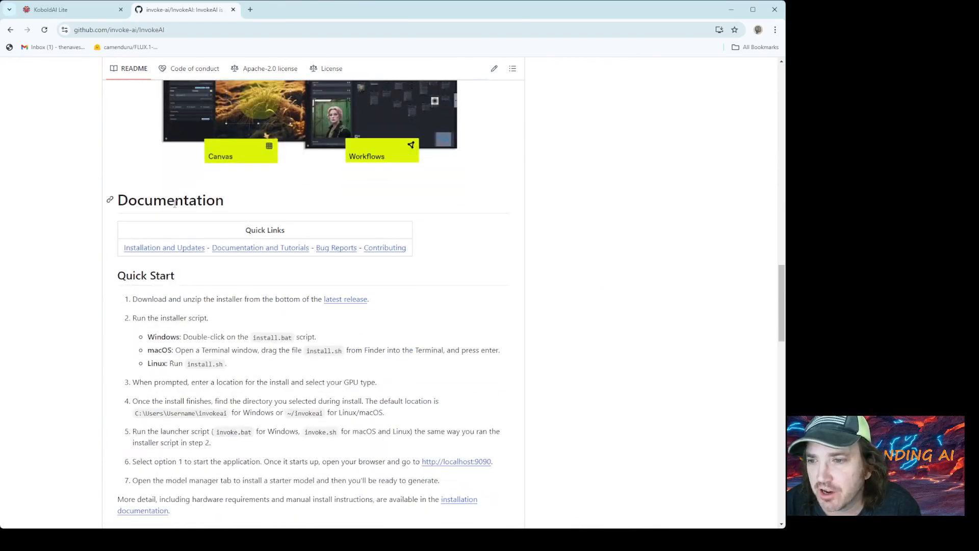
click(347, 300)
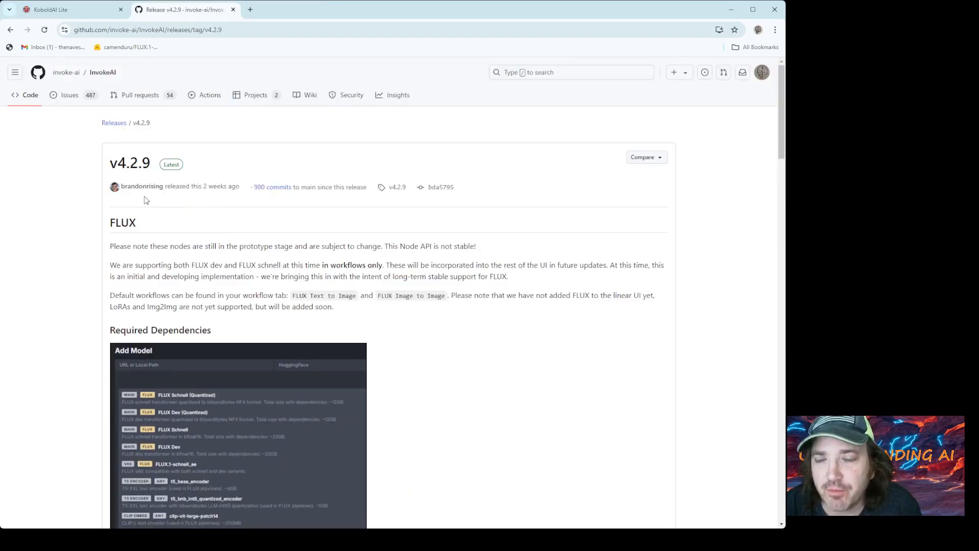
- Read the v4.2.9 release notes on which FLUX models are supported and where they can be used
scroll(153, 214, down, 2)
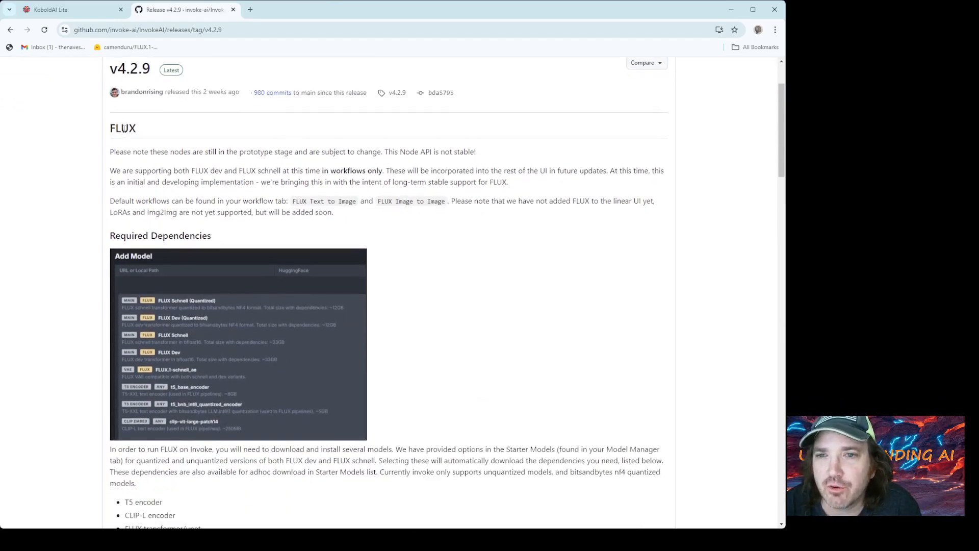
drag(128, 125, 156, 133)
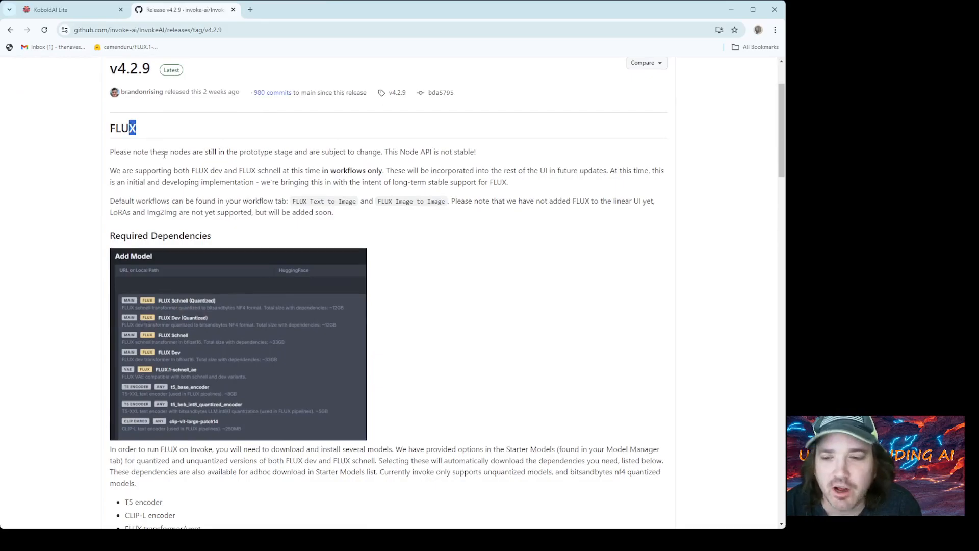
scroll(164, 154, down, 1)
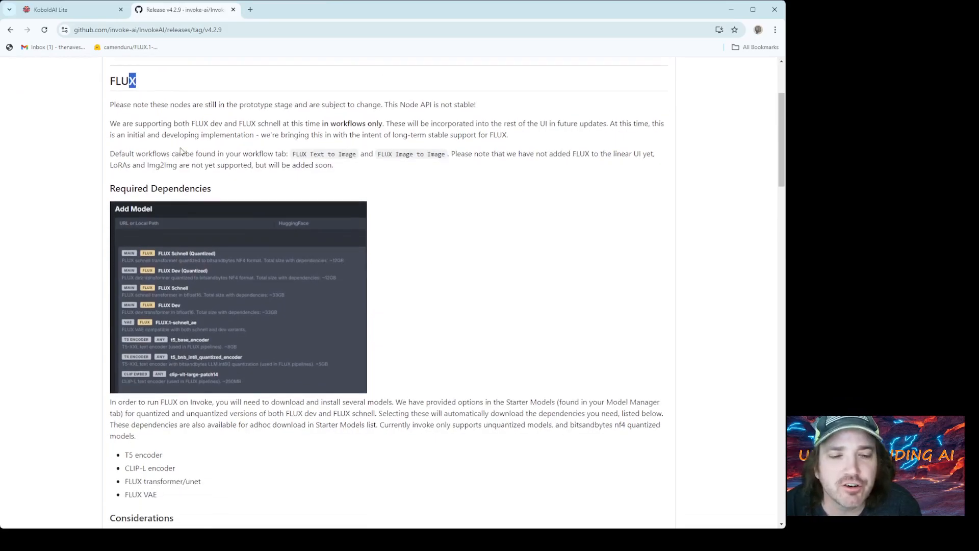
drag(132, 104, 495, 124)
click(360, 186)
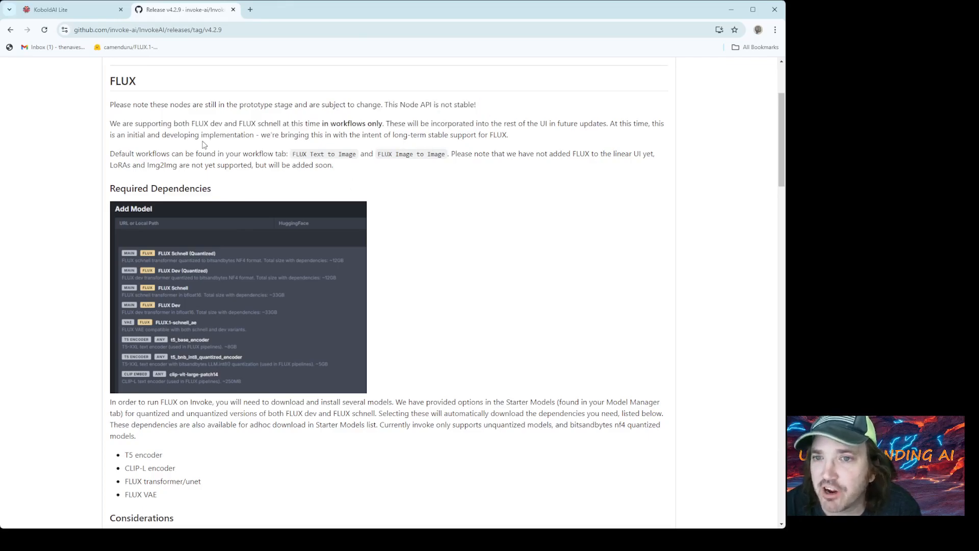
drag(142, 127, 280, 123)
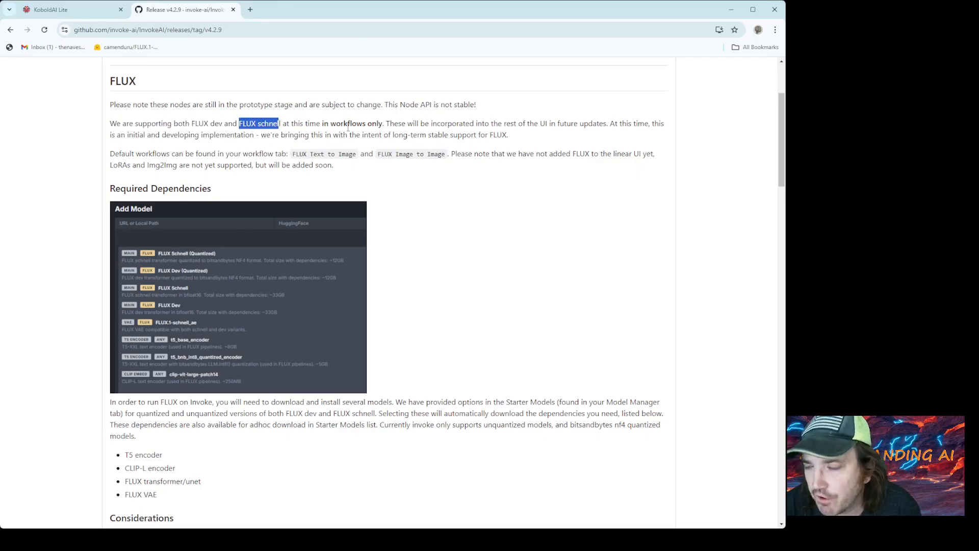
drag(225, 124, 284, 124)
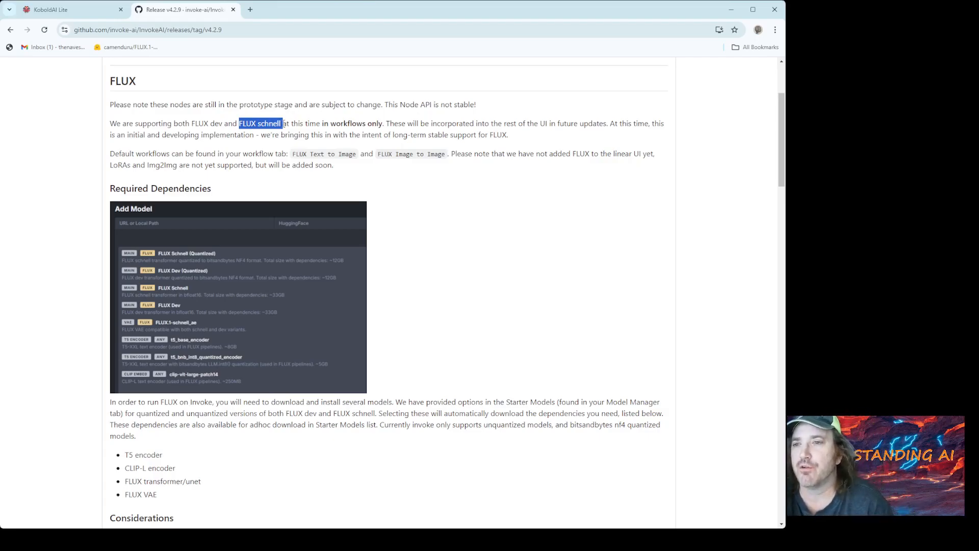
drag(324, 124, 384, 123)
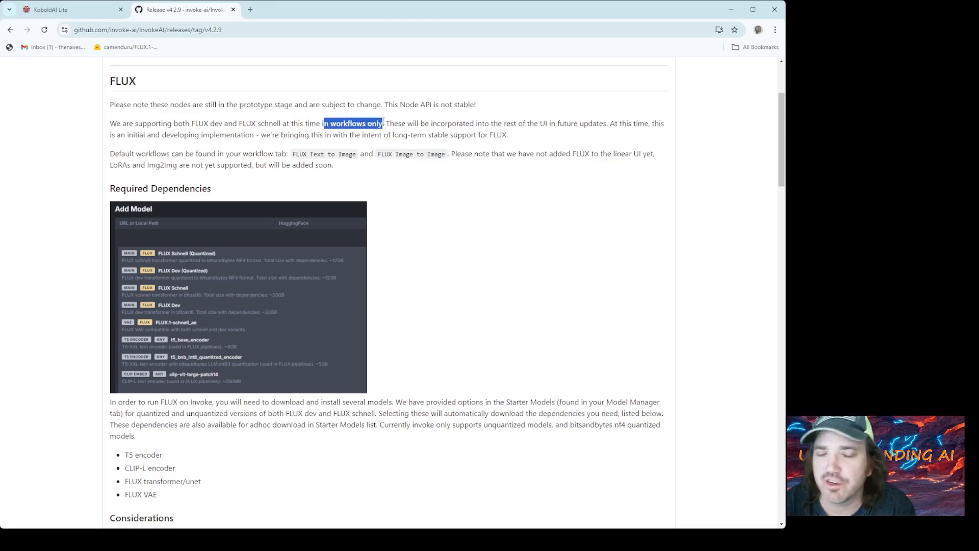
key(alt+Tab)
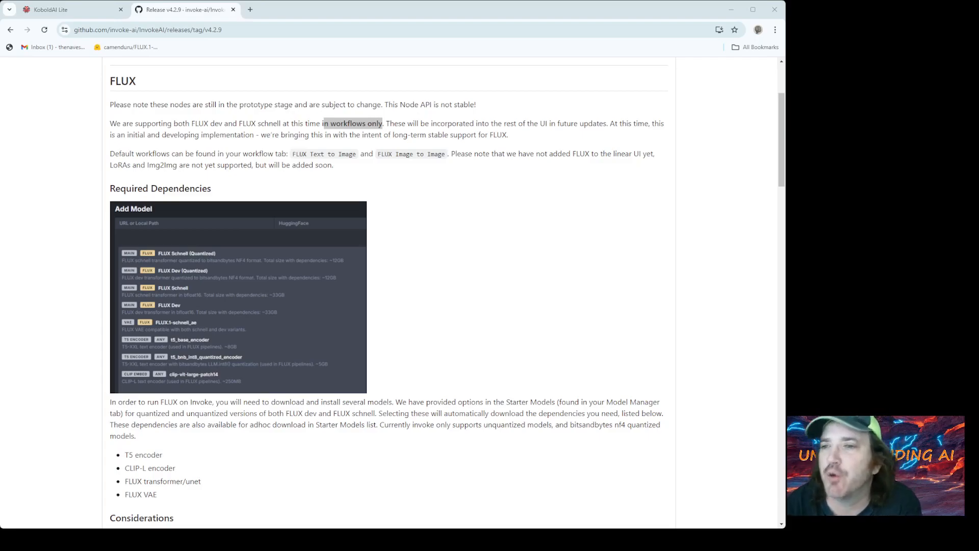
- Review the release notes on the default FLUX workflows, required dependencies and hardware considerations
click(308, 134)
scroll(306, 135, down, 3)
drag(183, 363, 125, 318)
scroll(171, 270, up, 5)
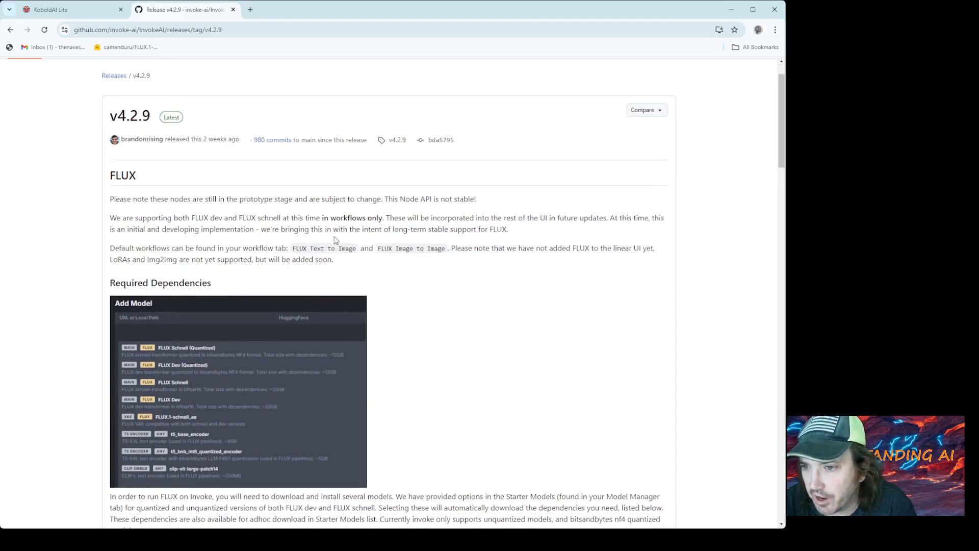
drag(112, 249, 292, 253)
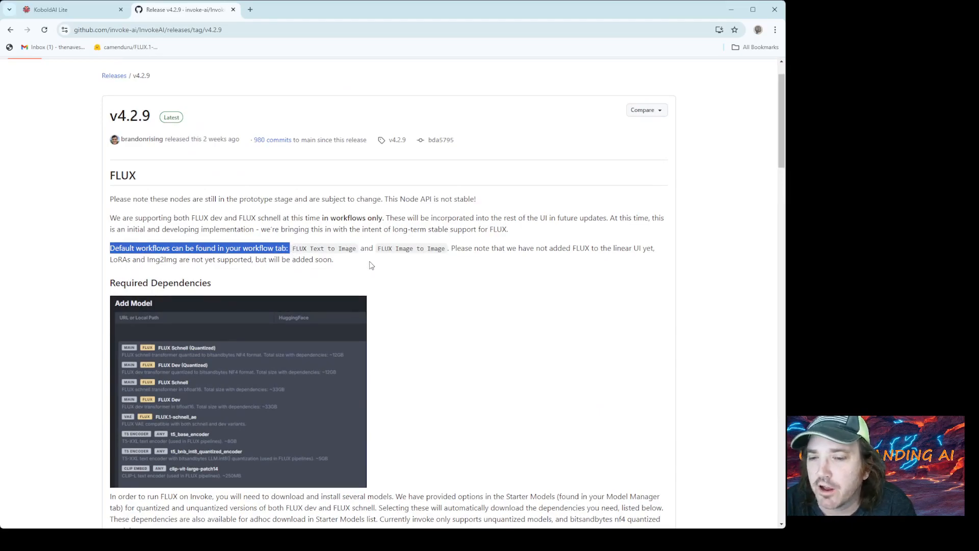
scroll(371, 265, down, 2)
scroll(366, 263, down, 2)
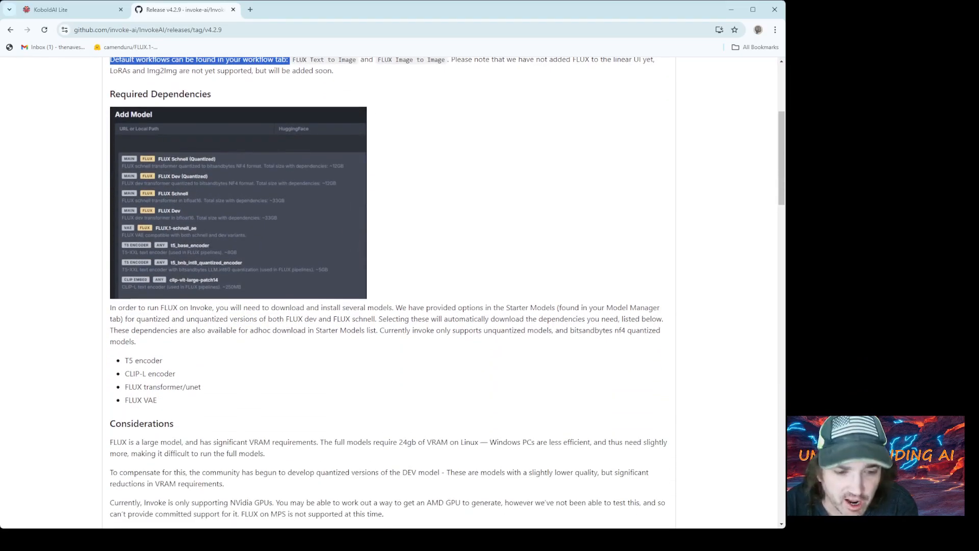
- Switch to File Explorer, run invoke.bat from the InvokeApp folder and start the browser-based interface with default option 1
key(alt+Tab)
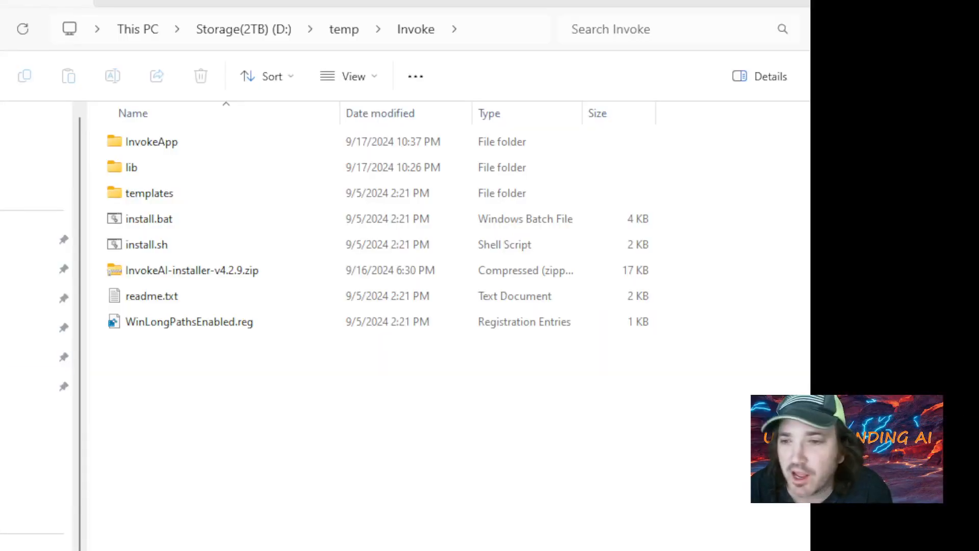
double_click(159, 148)
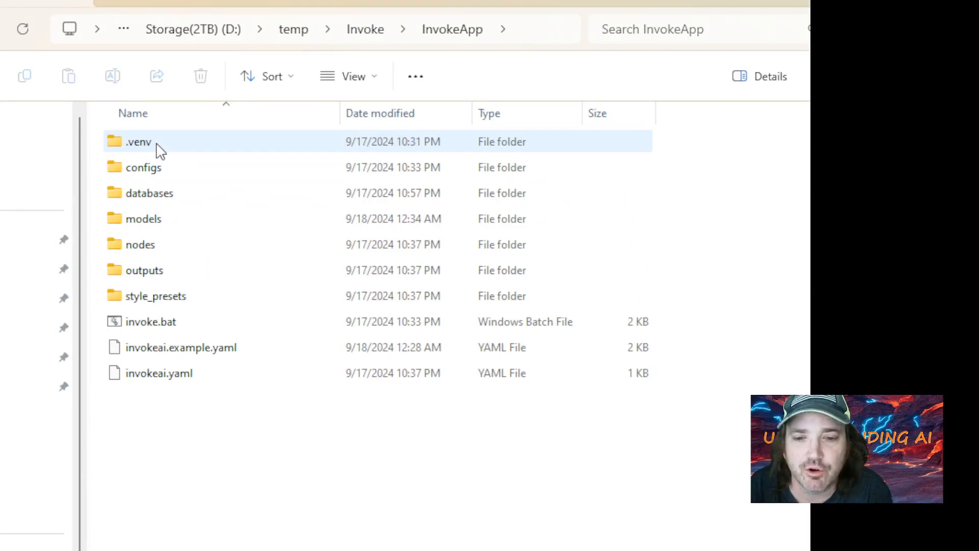
click(164, 325)
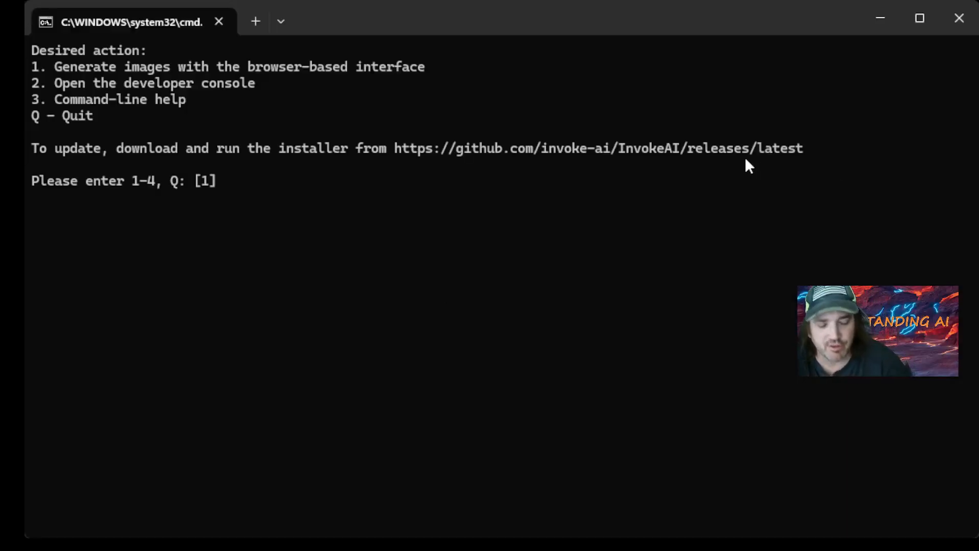
key(Return)
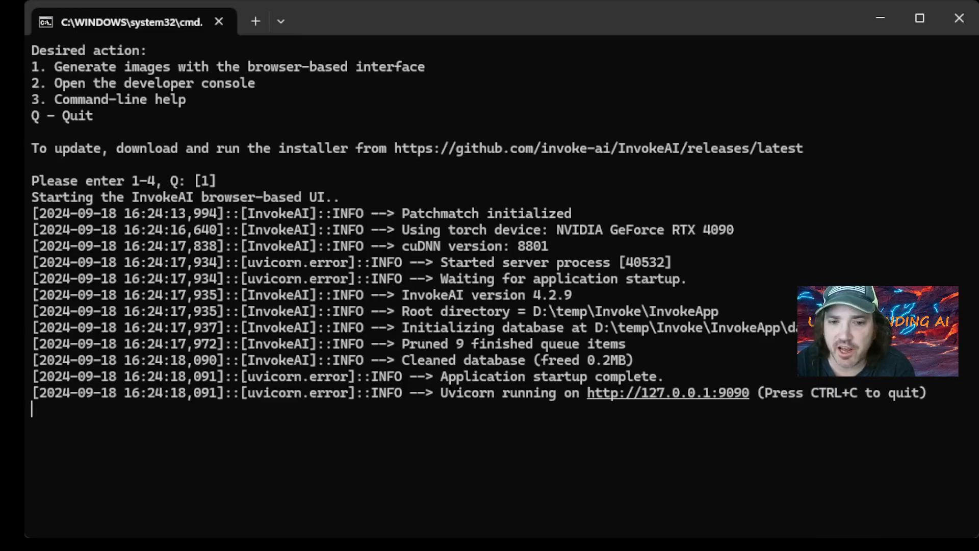
drag(584, 392, 758, 392)
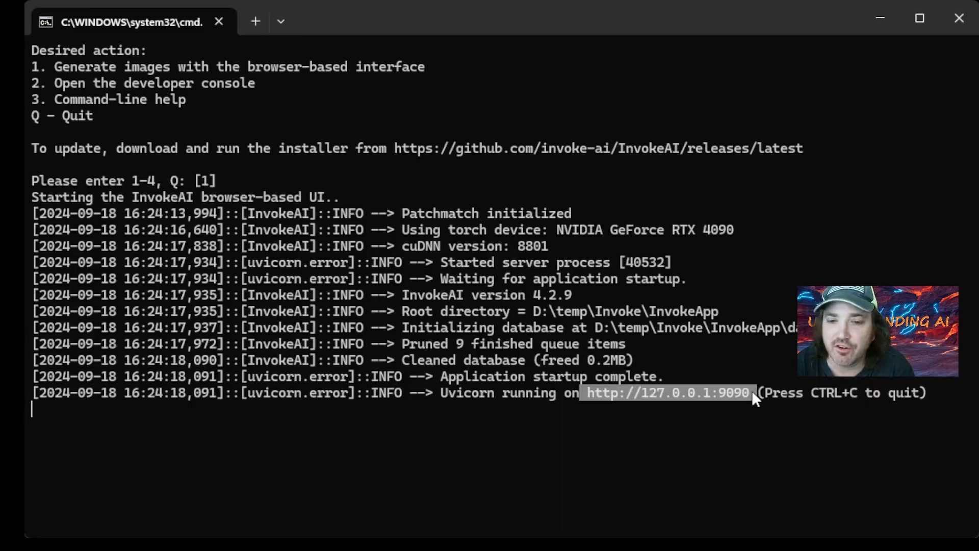
ctrl+click(672, 392)
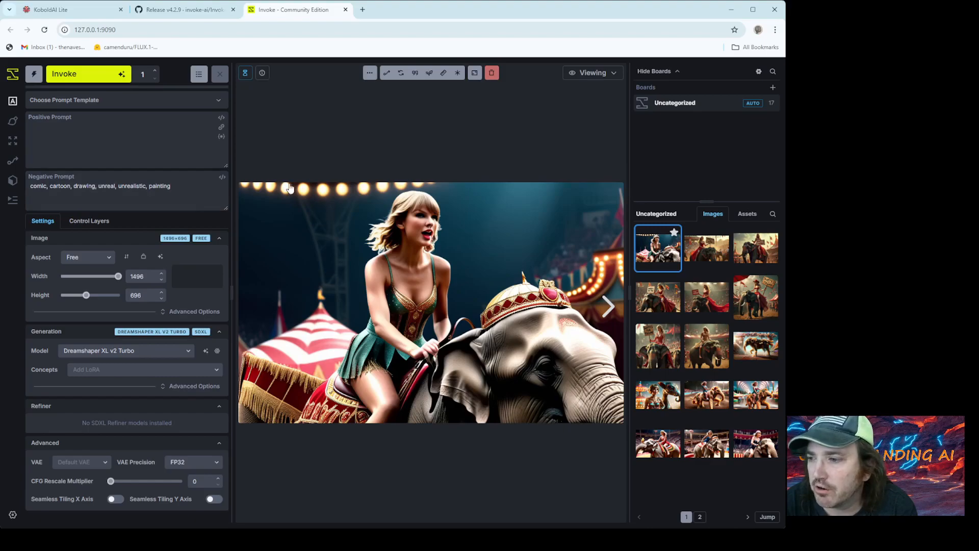
right_click(655, 247)
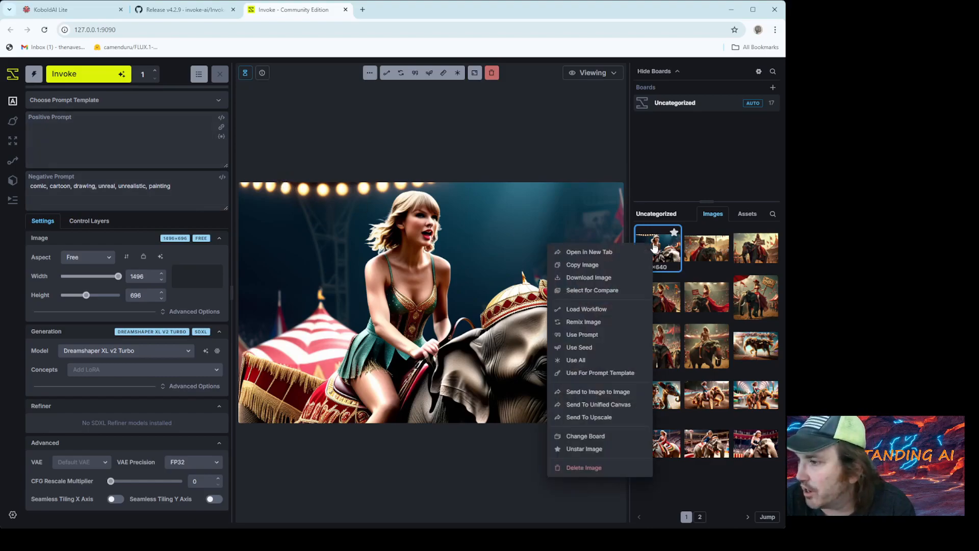
click(307, 132)
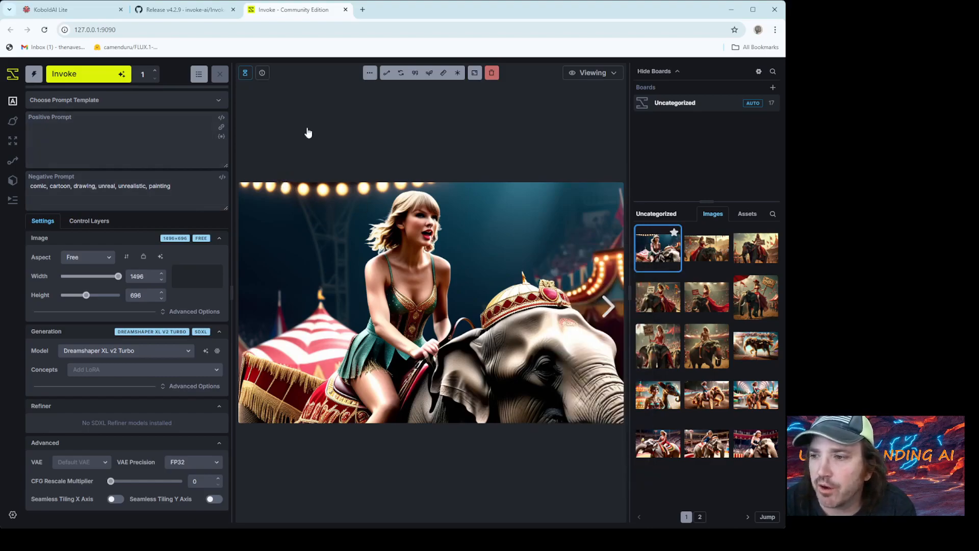
- Clear the FLUX Image to Image workflow and start a new one, accepting the loss of unsaved changes
click(13, 161)
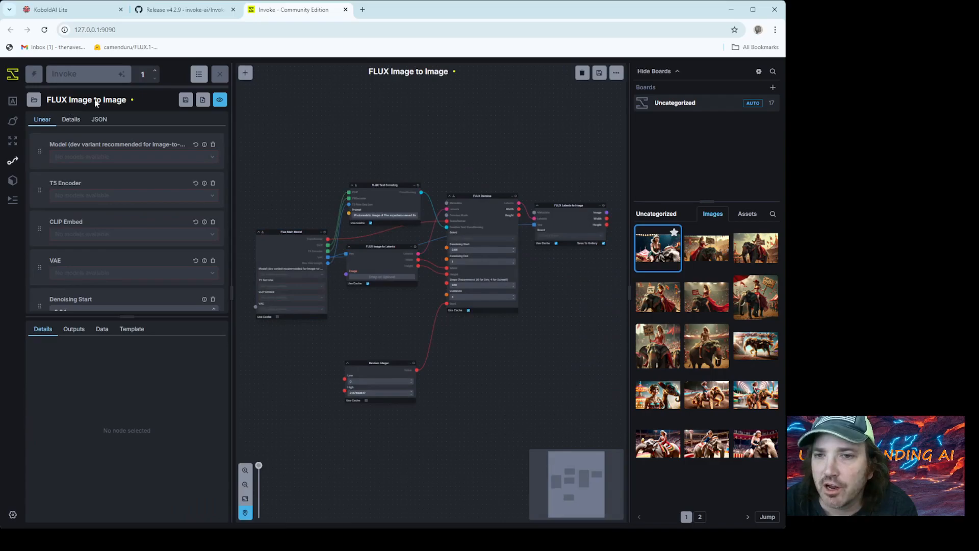
click(582, 74)
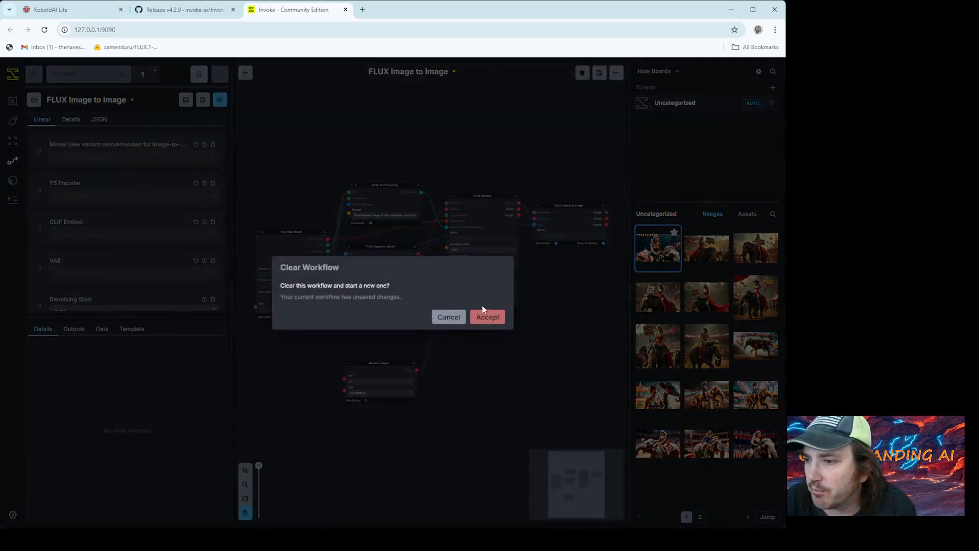
click(493, 319)
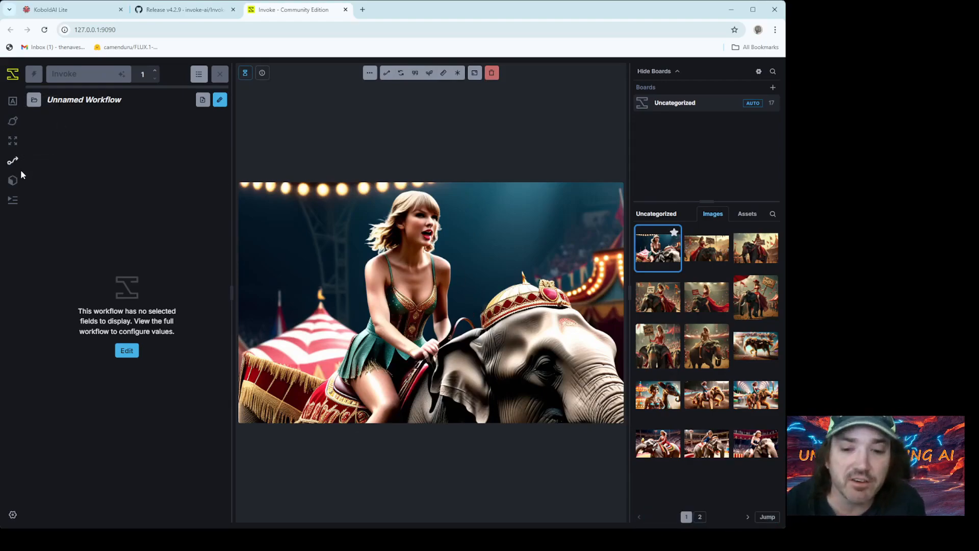
- Show the starter models in the Model Manager and compare the download sizes of the FLUX Schnell and Dev variants
click(15, 182)
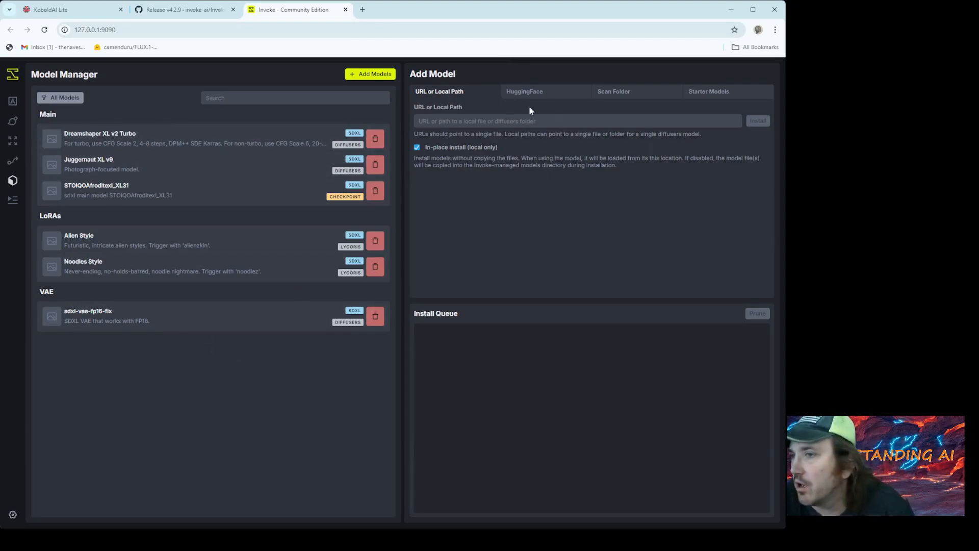
click(706, 95)
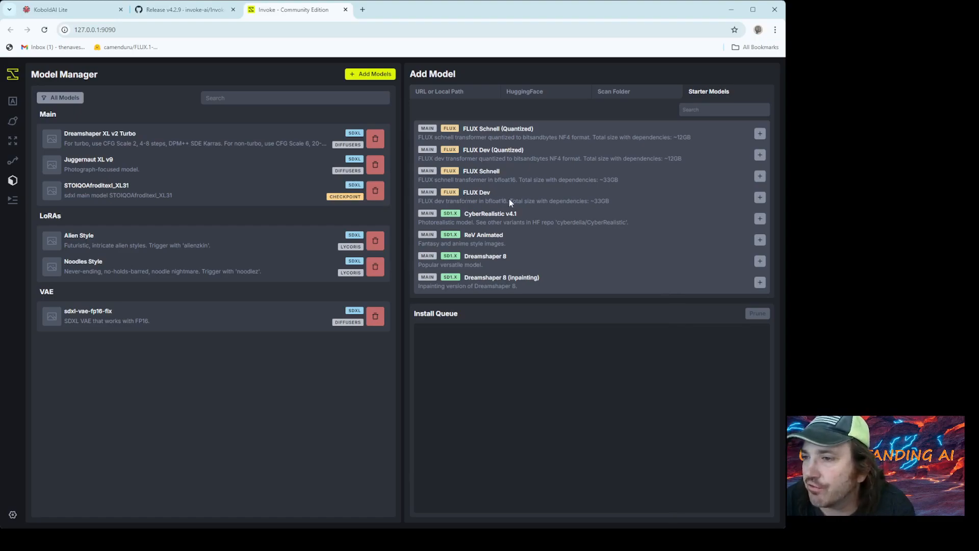
drag(594, 201, 611, 203)
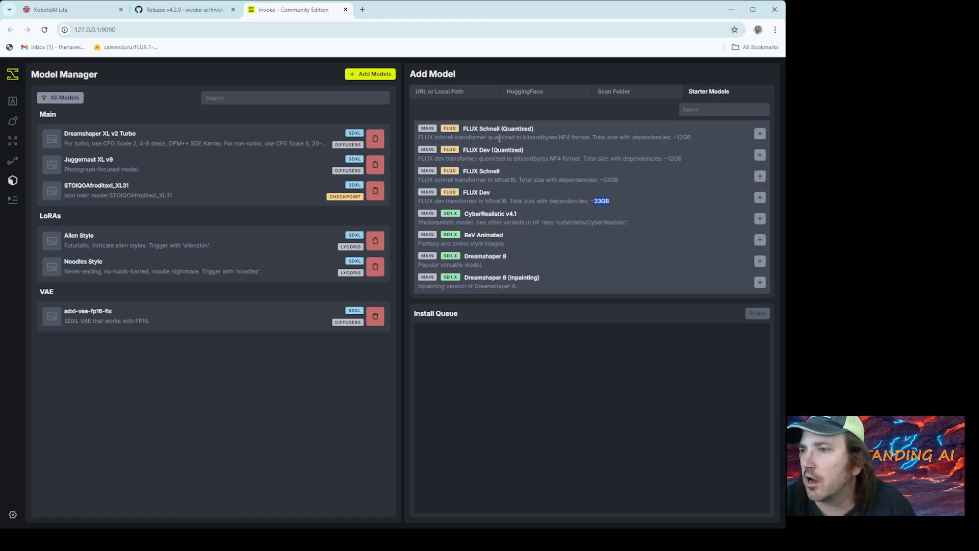
click(532, 152)
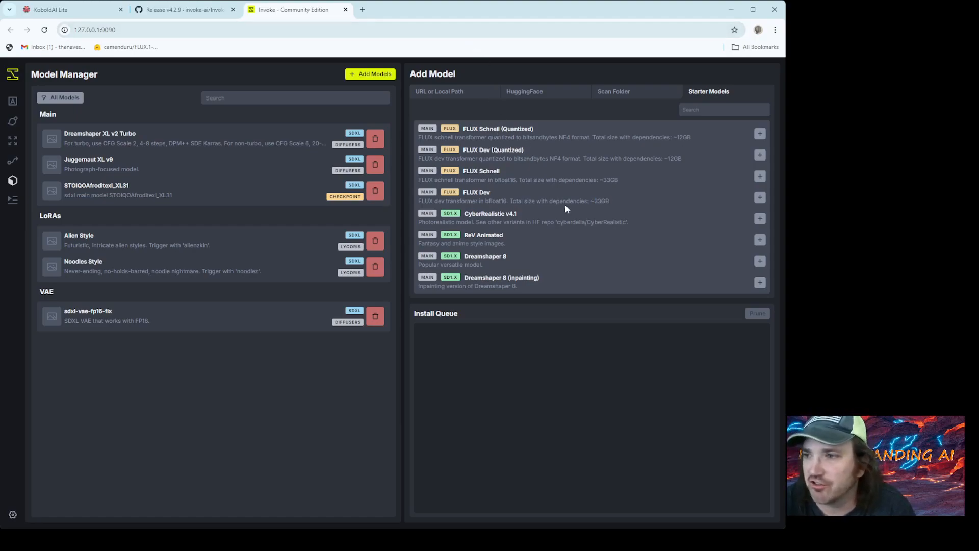
- Install the FLUX Dev (Quantized) starter model
click(761, 159)
click(761, 159)
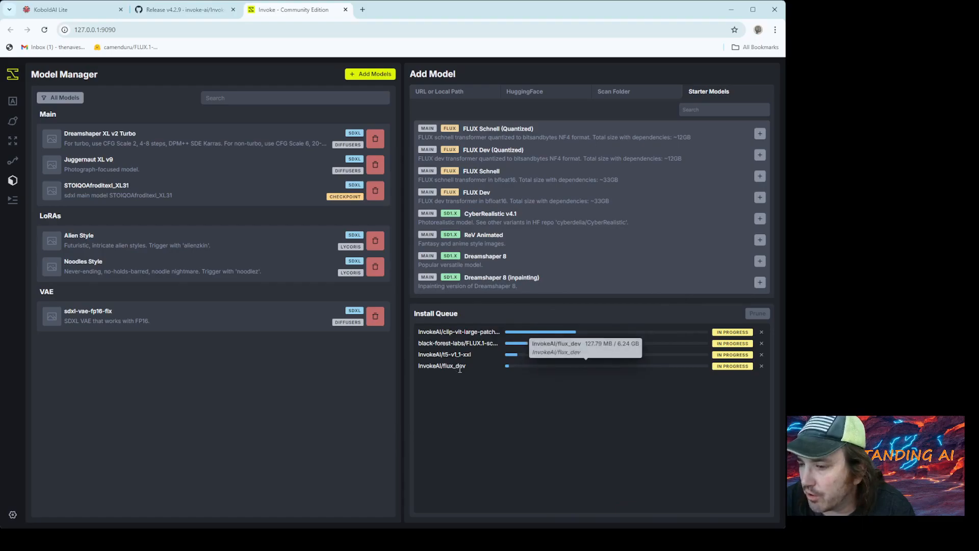
- Review the list of required FLUX dependencies in the v4.2.9 release notes on GitHub, from the T5 encoder to the FLUX VAE
click(194, 13)
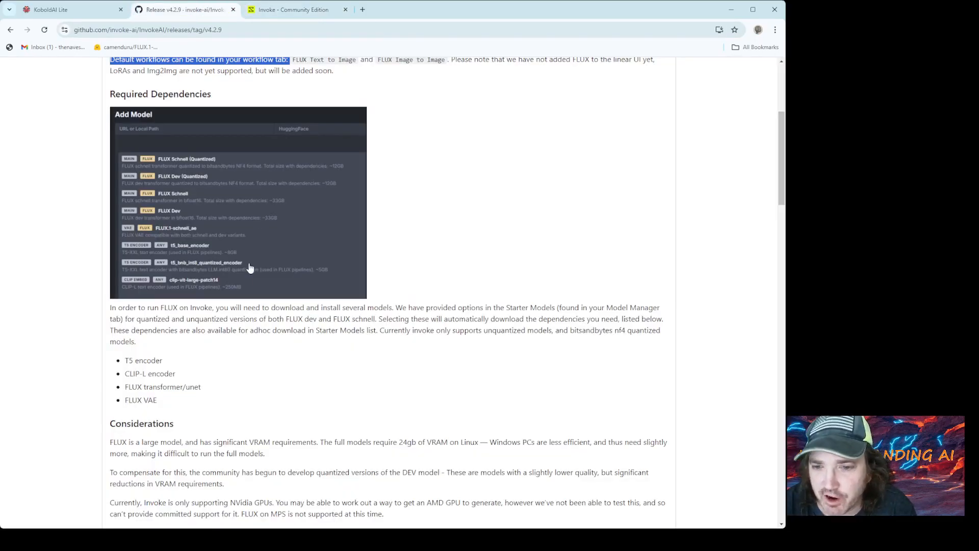
click(168, 404)
drag(167, 404, 121, 389)
click(163, 399)
drag(163, 361, 126, 358)
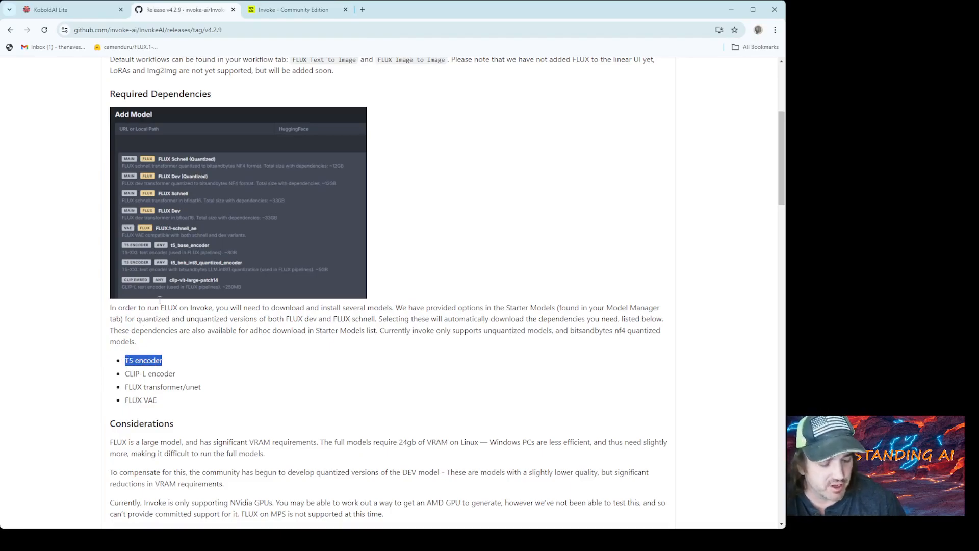
- Return to Invoke, search the starter models for "t5" and install t5_base_encoder
click(285, 12)
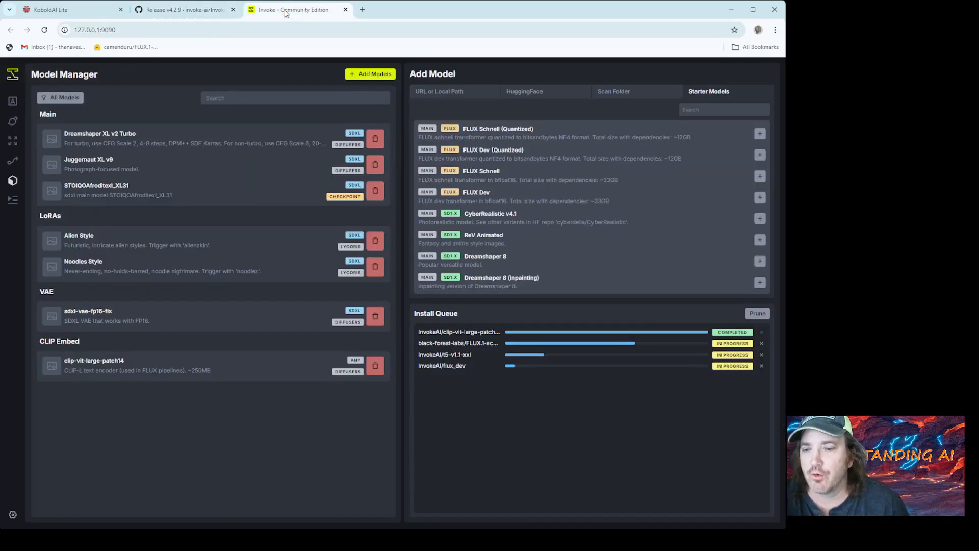
click(710, 109)
text(t5)
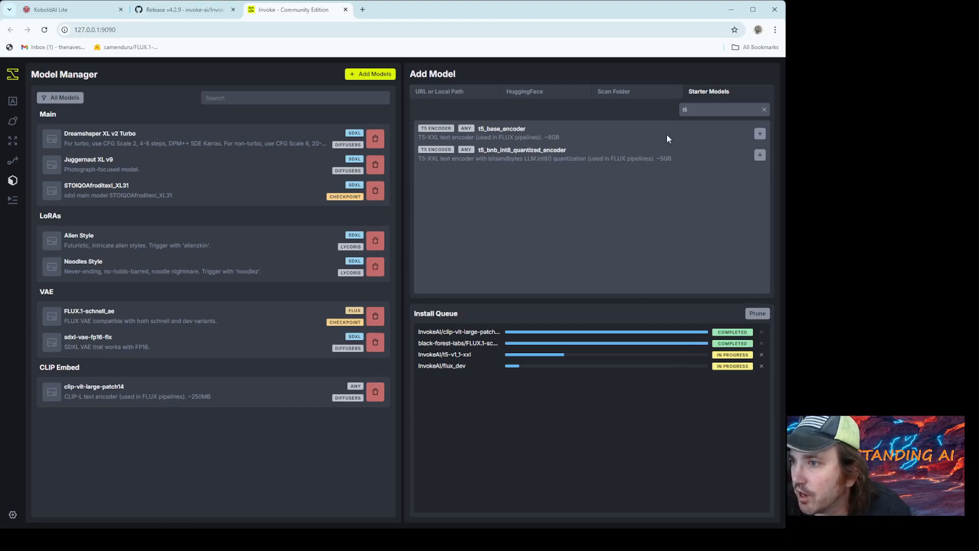
click(760, 134)
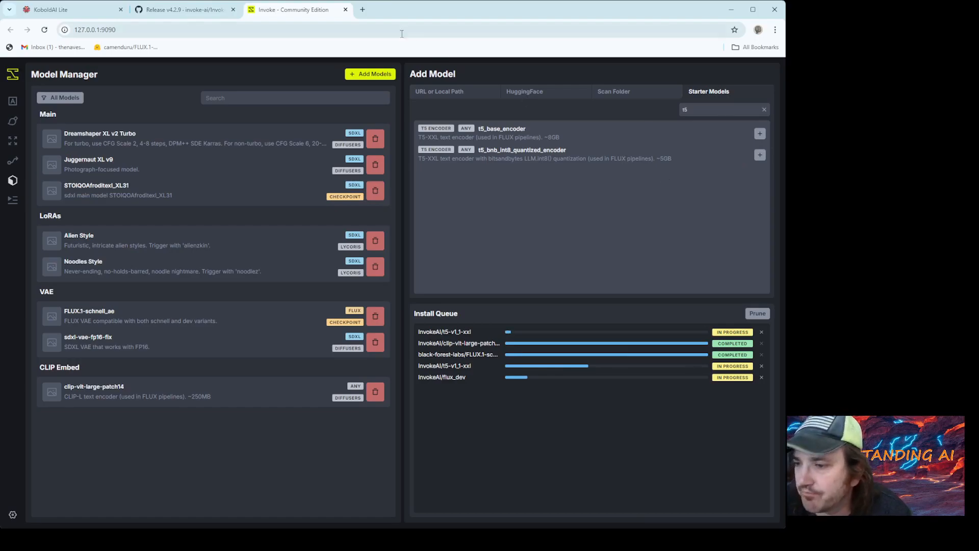
- Check the CLIP-L encoder requirement in the release notes and search Invoke's starter models for "clip" to see its install status
click(159, 9)
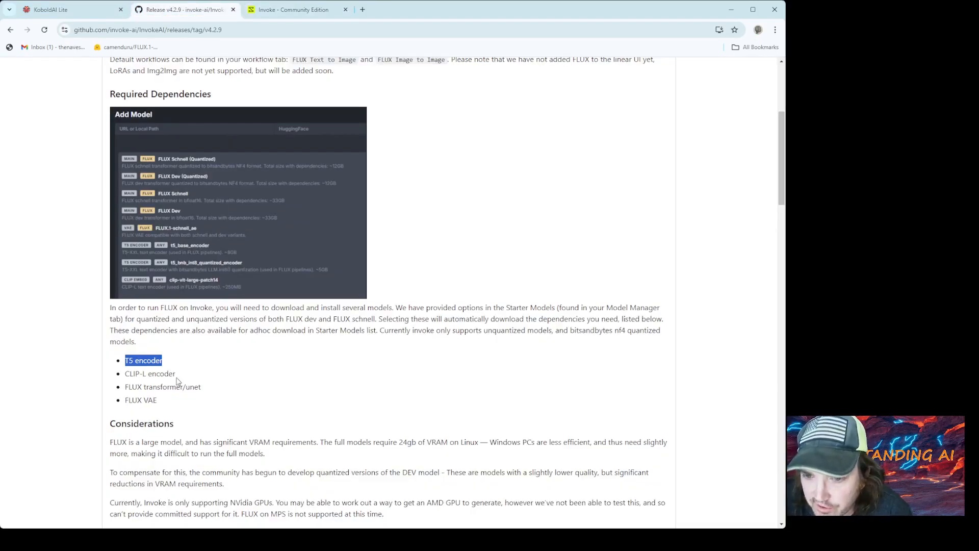
click(296, 11)
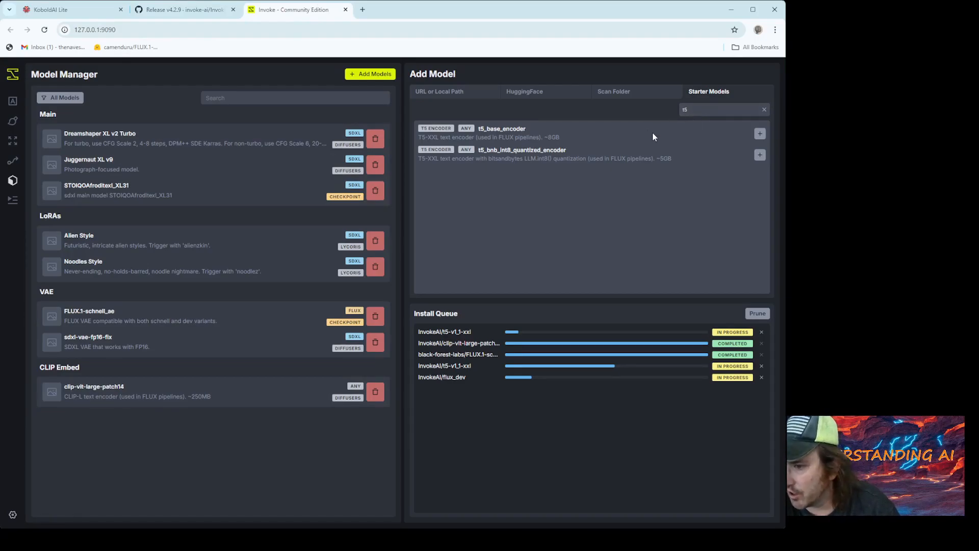
click(692, 111)
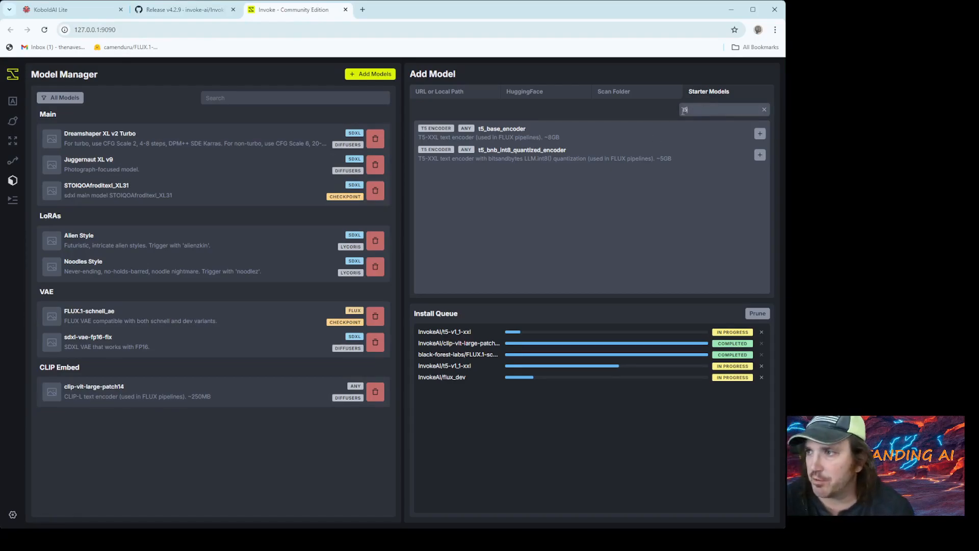
text(clip)
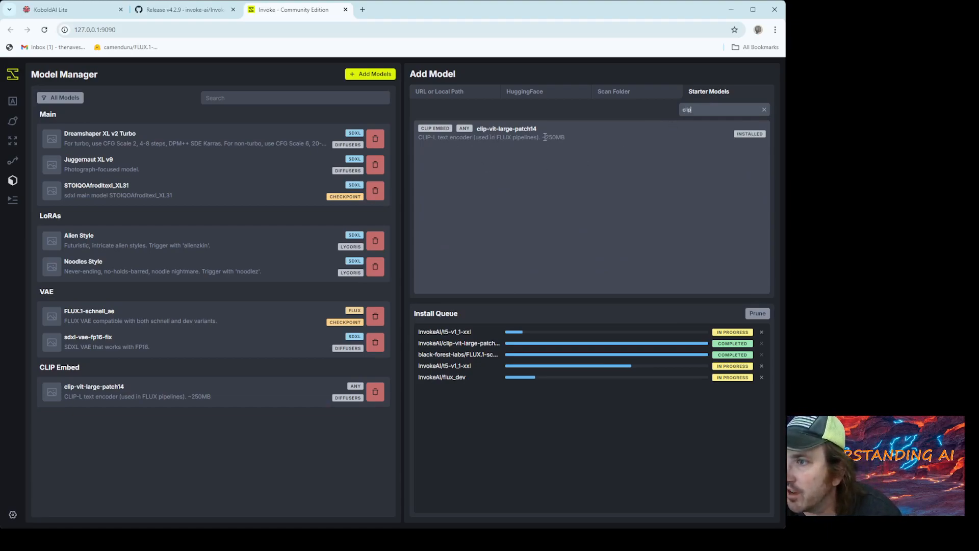
drag(731, 134, 751, 135)
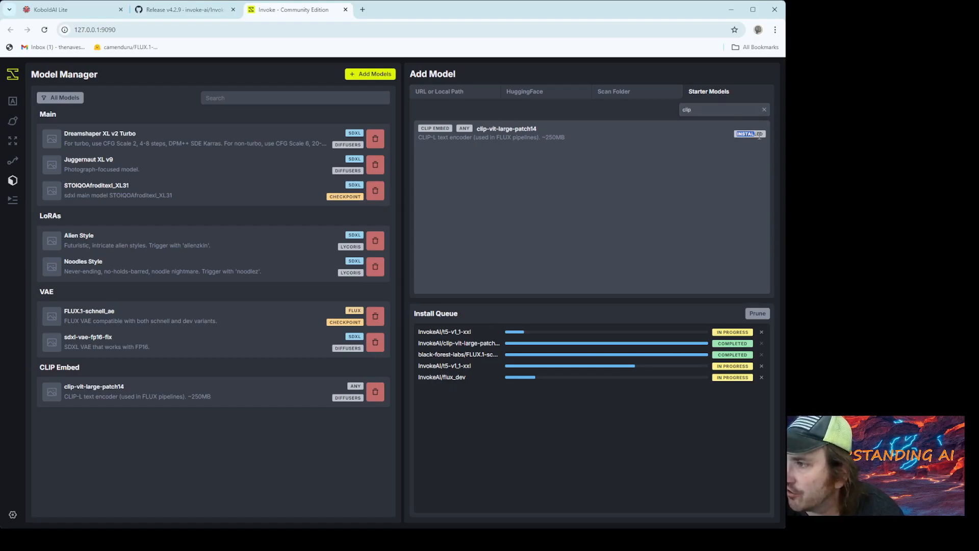
- Check the FLUX transformer/unet requirement in the release notes, search the starter models for "unet" and clear the search
click(180, 11)
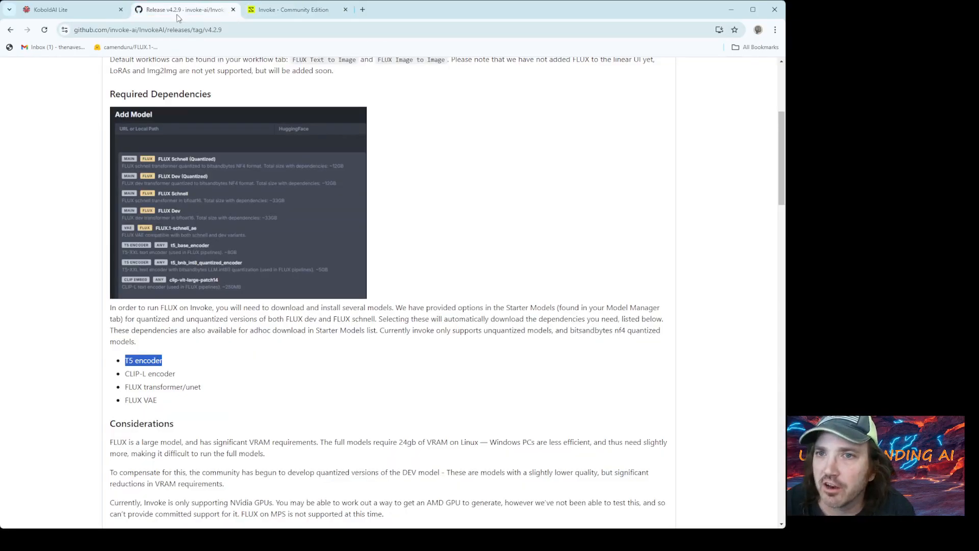
drag(205, 387, 114, 377)
click(288, 9)
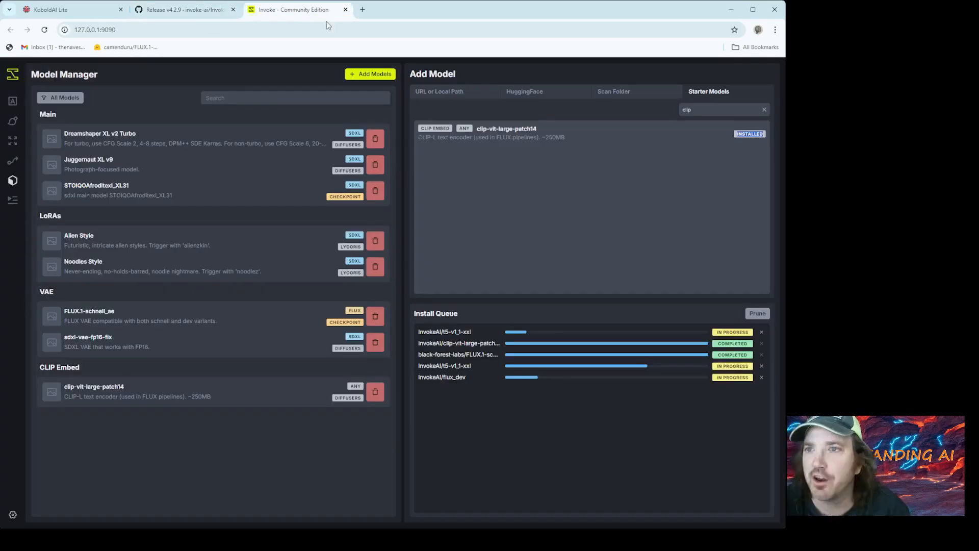
drag(737, 110, 616, 113)
text(unet)
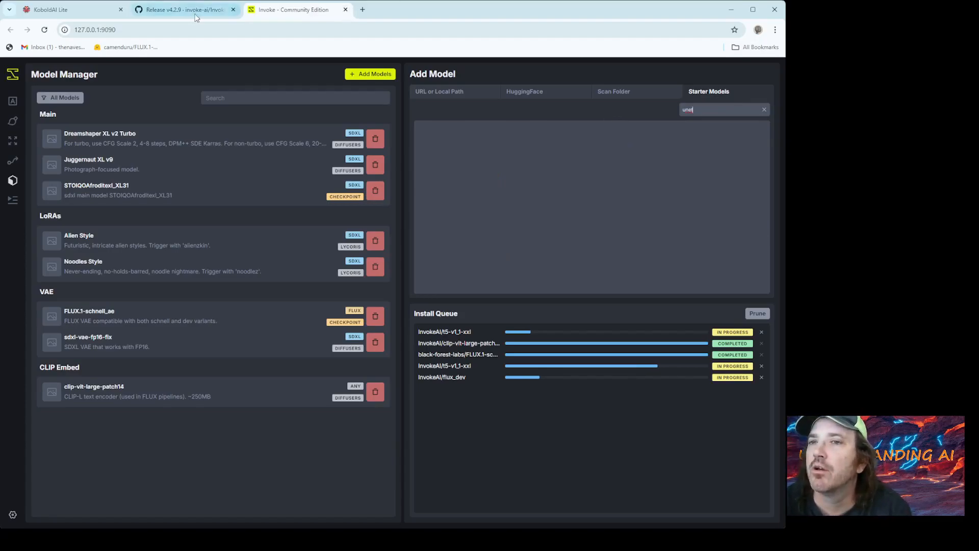
click(764, 110)
- Check the FLUX VAE requirement in the release notes and search the starter models for "vae", waiting for the queued installs
click(164, 17)
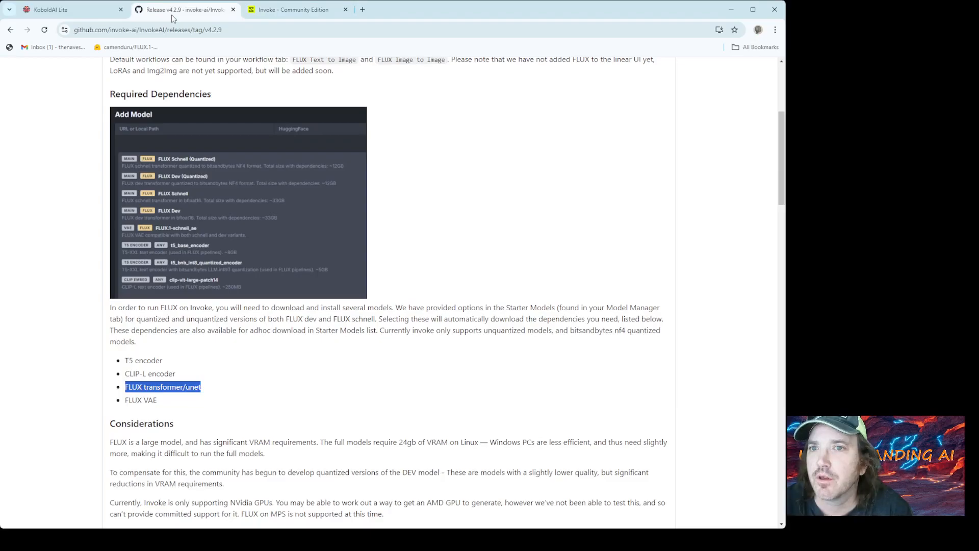
drag(163, 406, 102, 401)
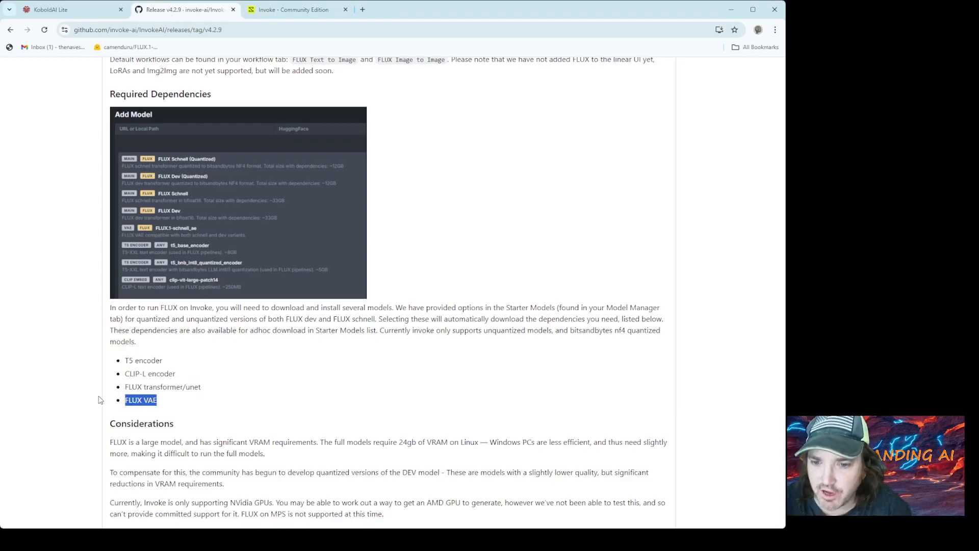
click(291, 9)
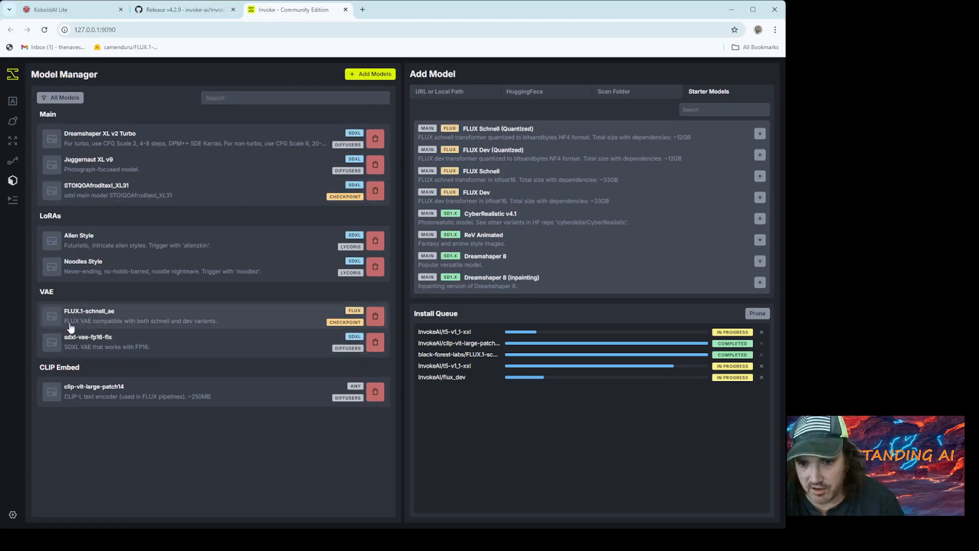
click(709, 109)
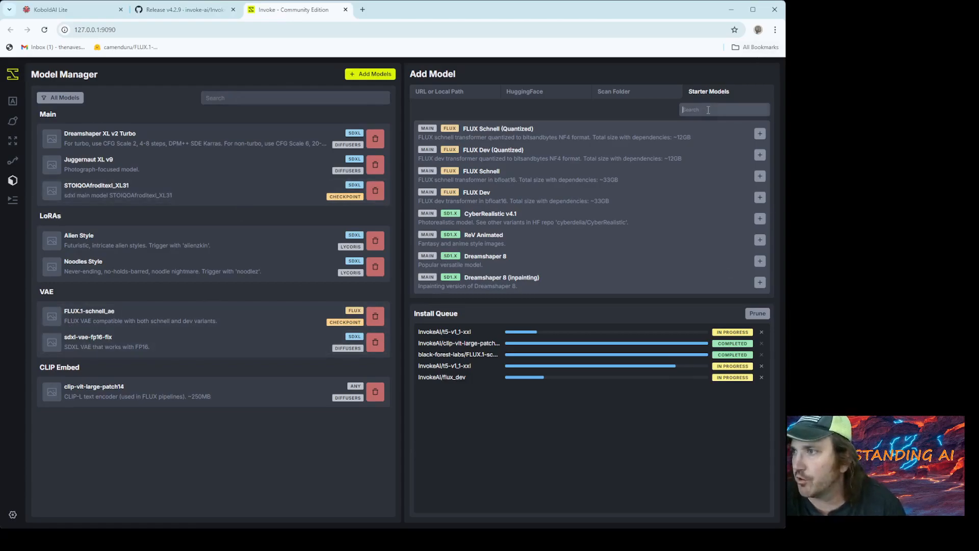
text(vae)
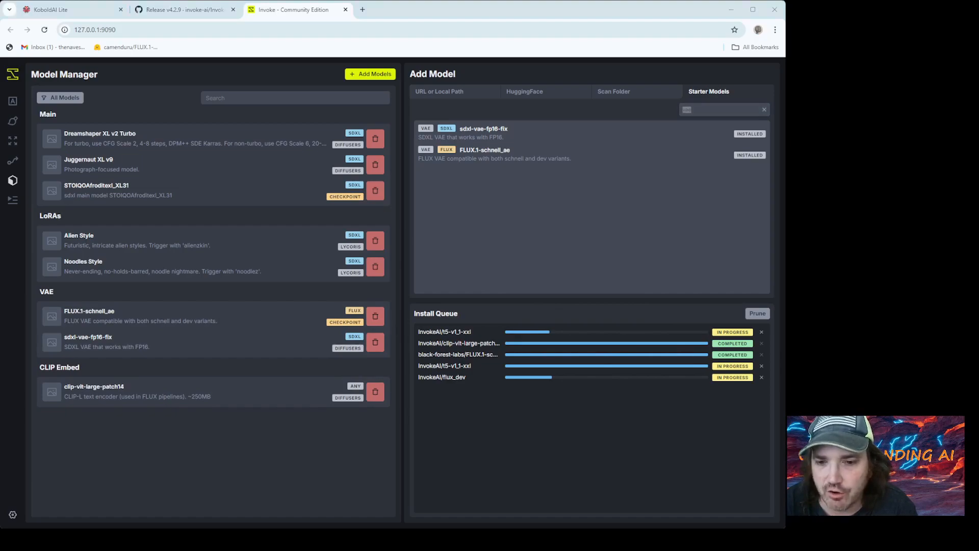
click(447, 15)
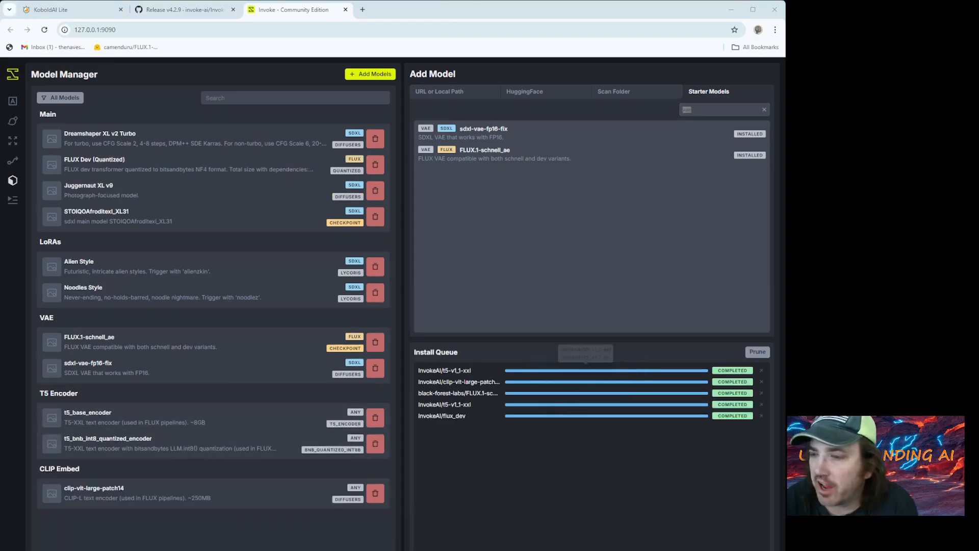
click(613, 436)
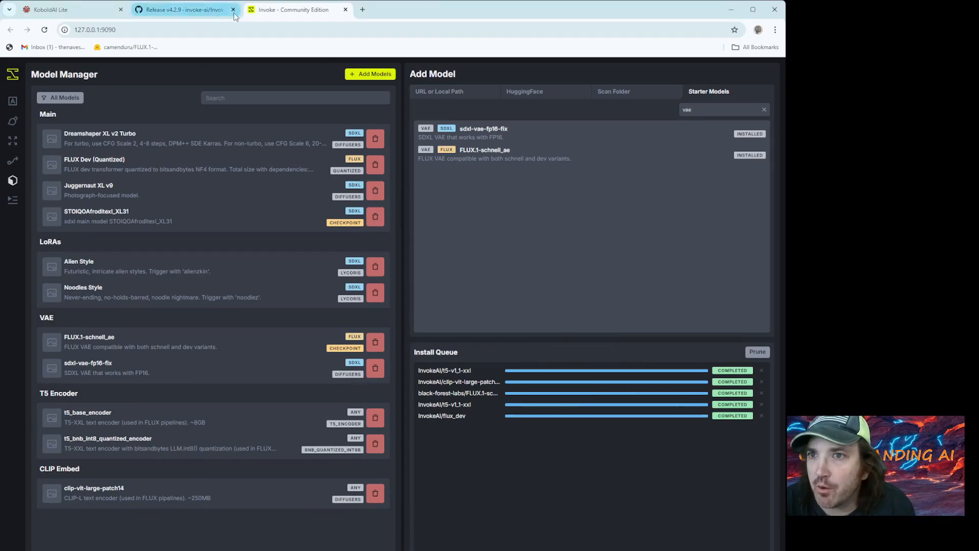
- Reuse the prompt of the starred circus elephant image for generation and select the whole positive prompt text
click(13, 103)
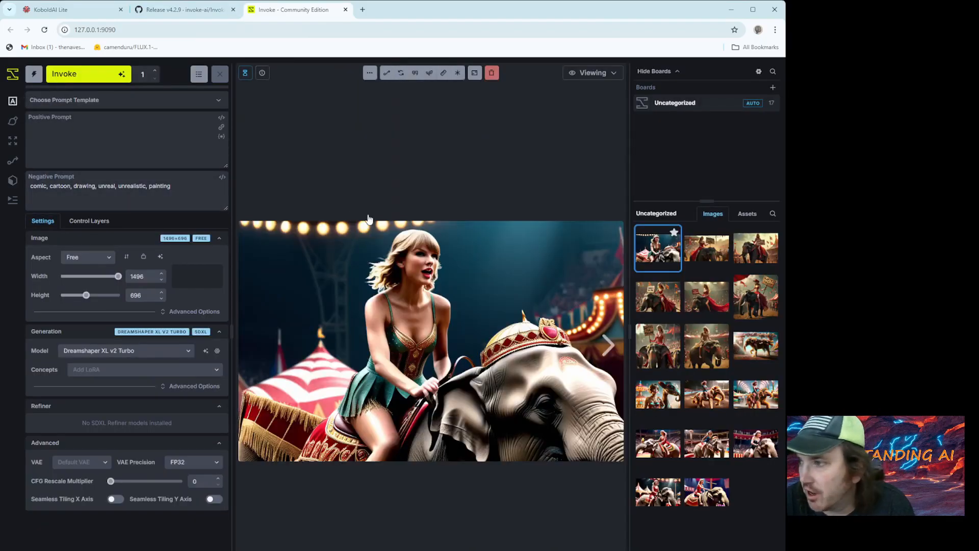
right_click(655, 250)
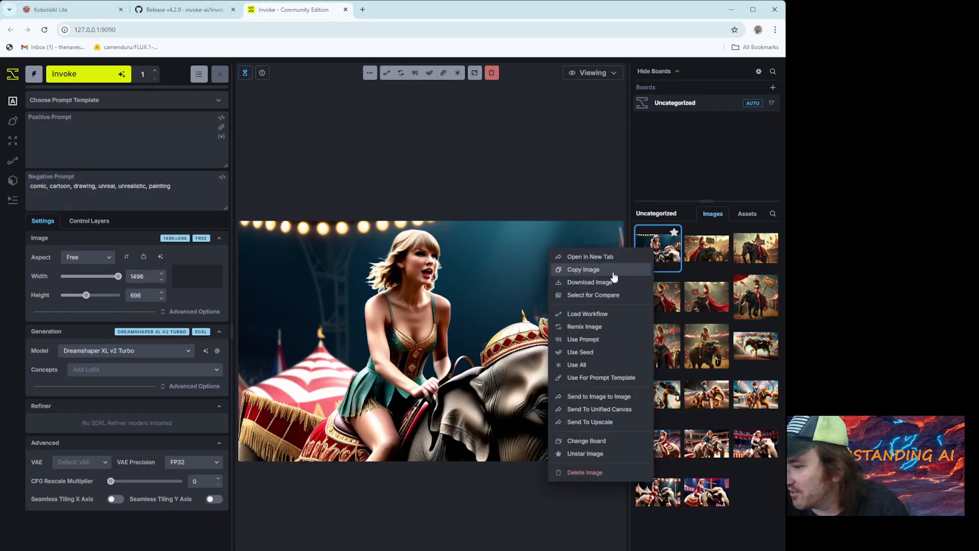
click(607, 341)
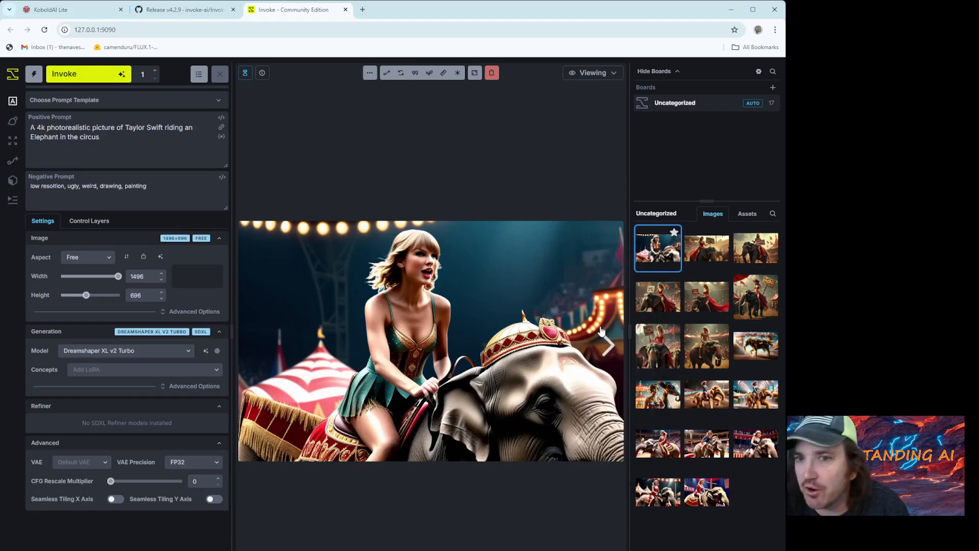
drag(127, 147, 14, 123)
key(ctrl+c)
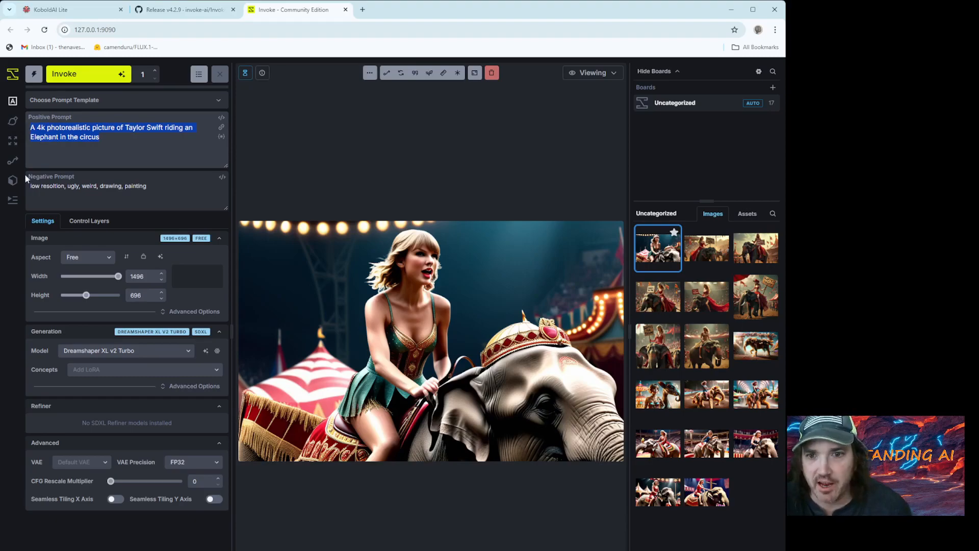
- Load the default FLUX Text to Image workflow from the library and open it in the workflow editor
click(14, 161)
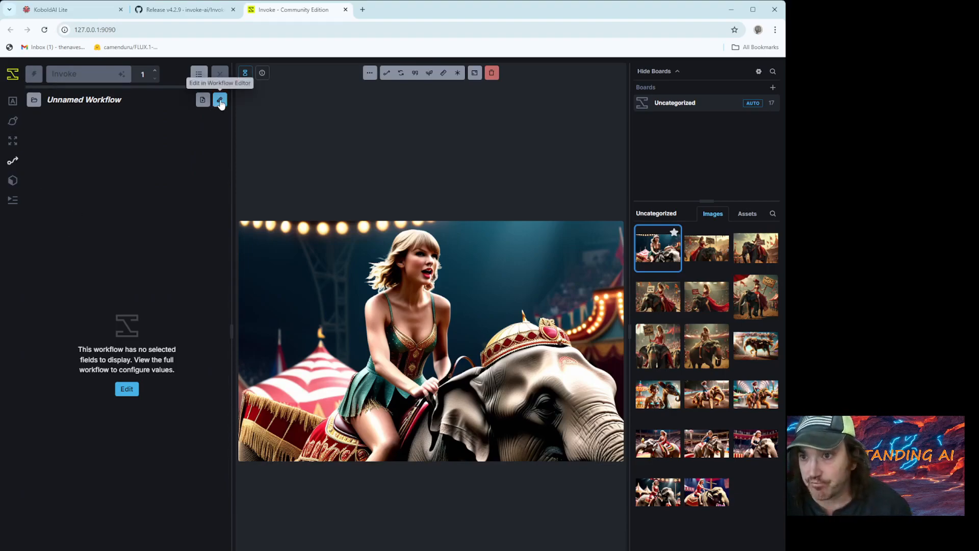
click(34, 101)
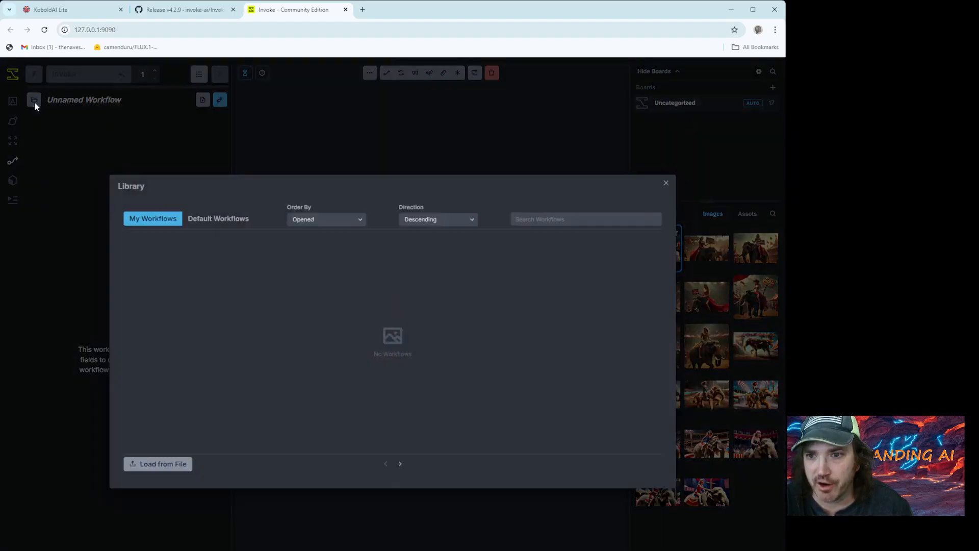
click(215, 225)
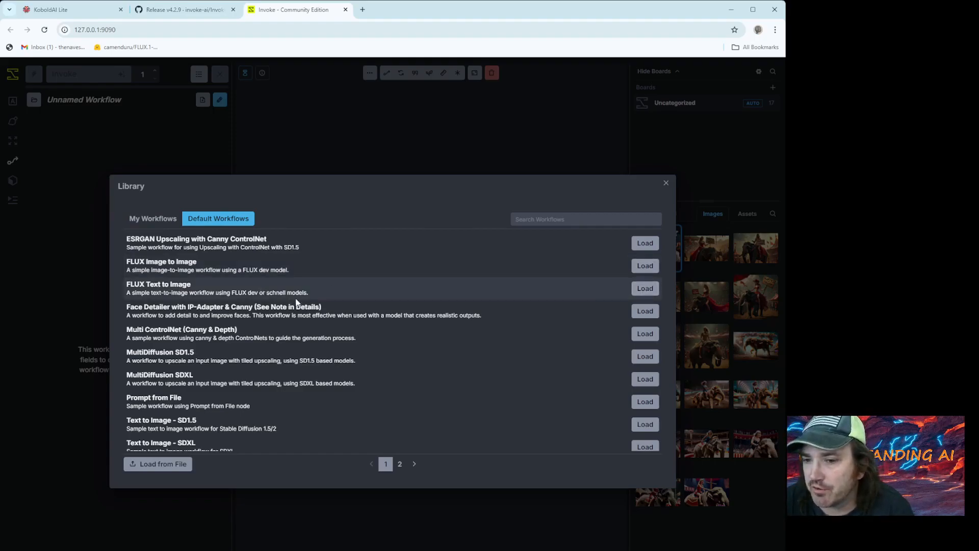
click(645, 288)
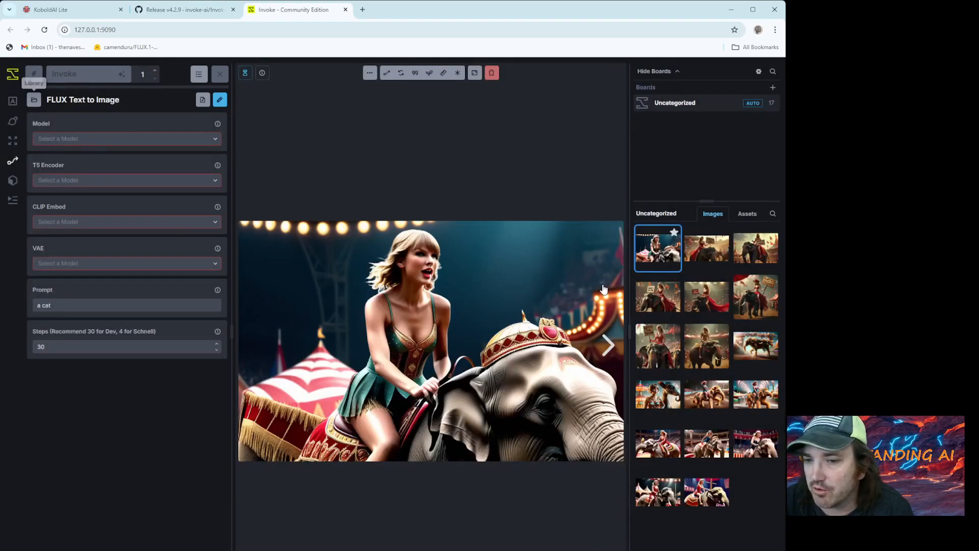
click(221, 100)
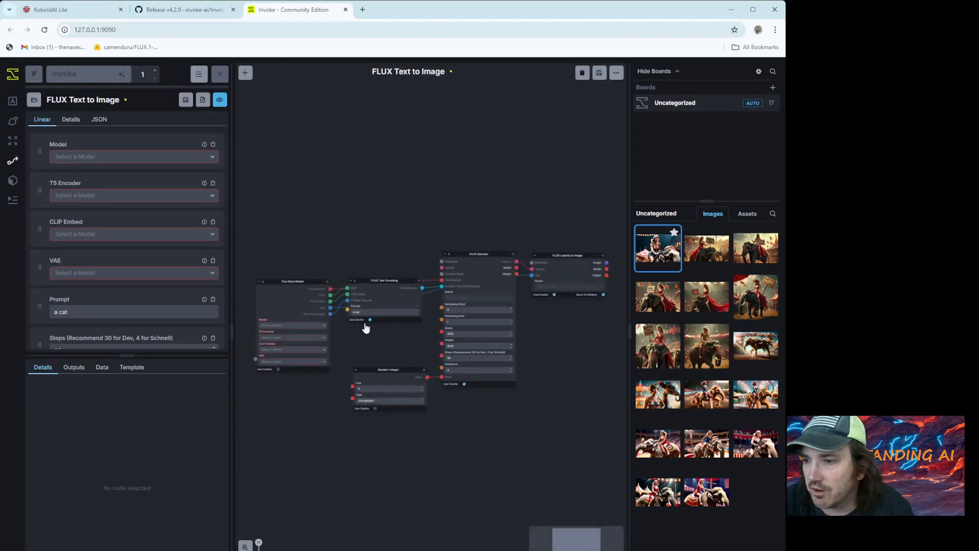
scroll(376, 429, up, 6)
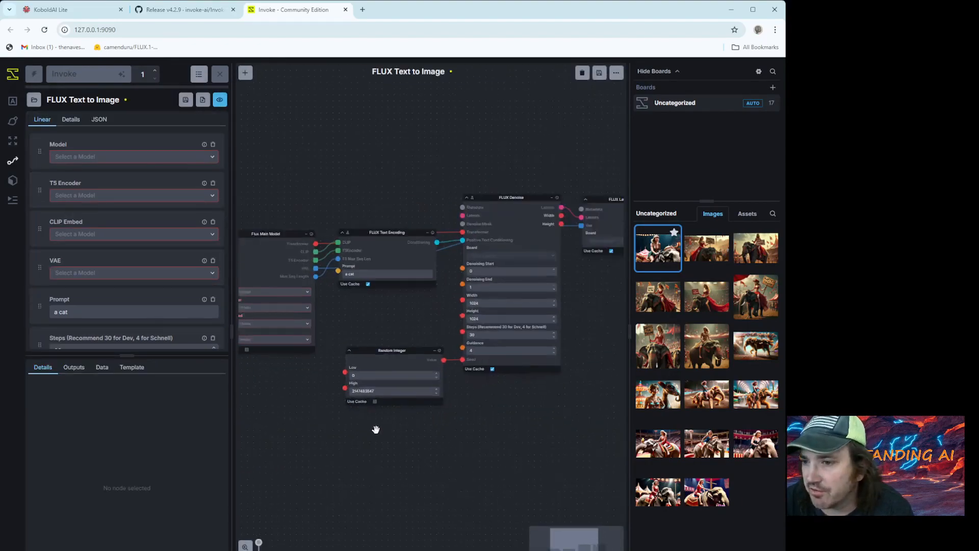
scroll(396, 234, down, 5)
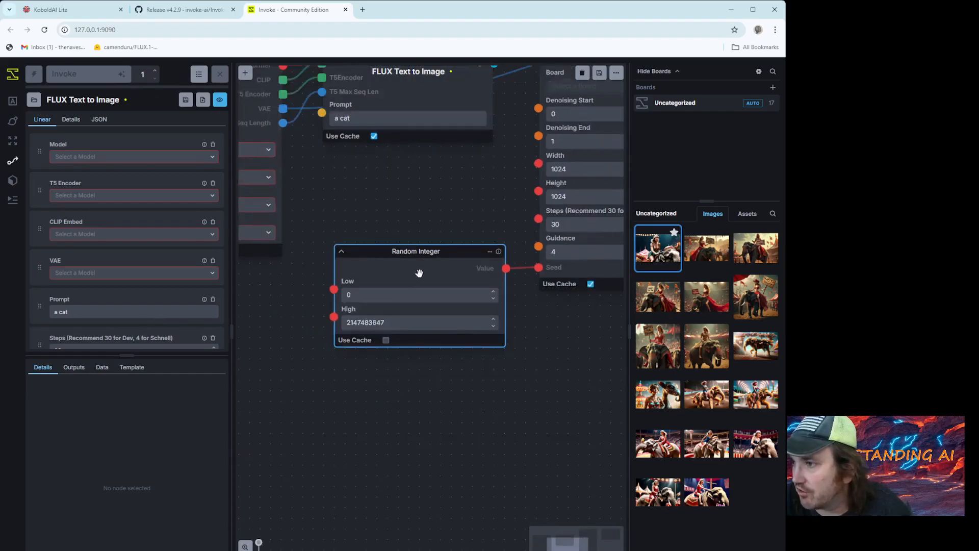
- Set the workflow's model to FLUX Dev (Quantized), T5 Encoder to t5_base_encoder, CLIP Embed to clip-vit-large-patch14 and VAE to FLUX.1-schnell_ae
click(79, 158)
click(95, 189)
click(93, 197)
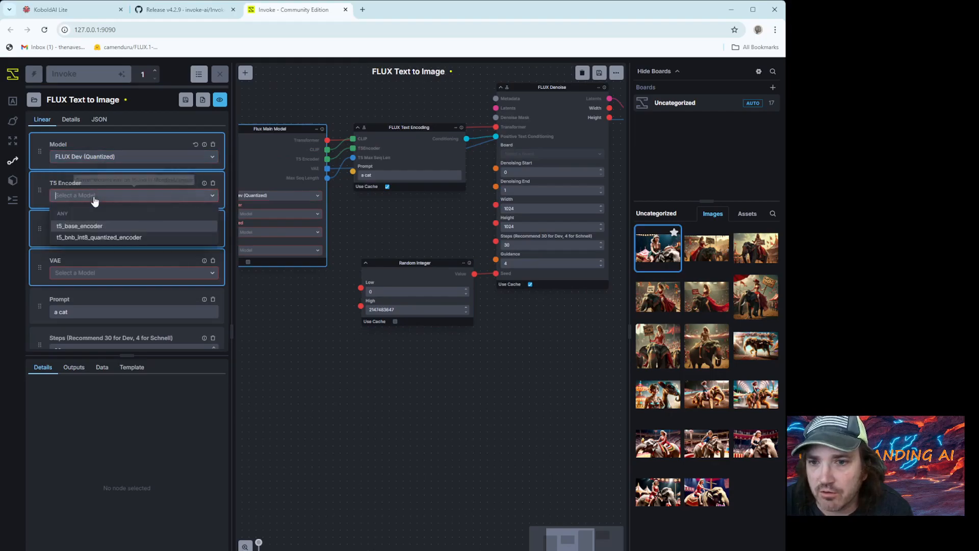
click(101, 230)
click(99, 233)
click(91, 265)
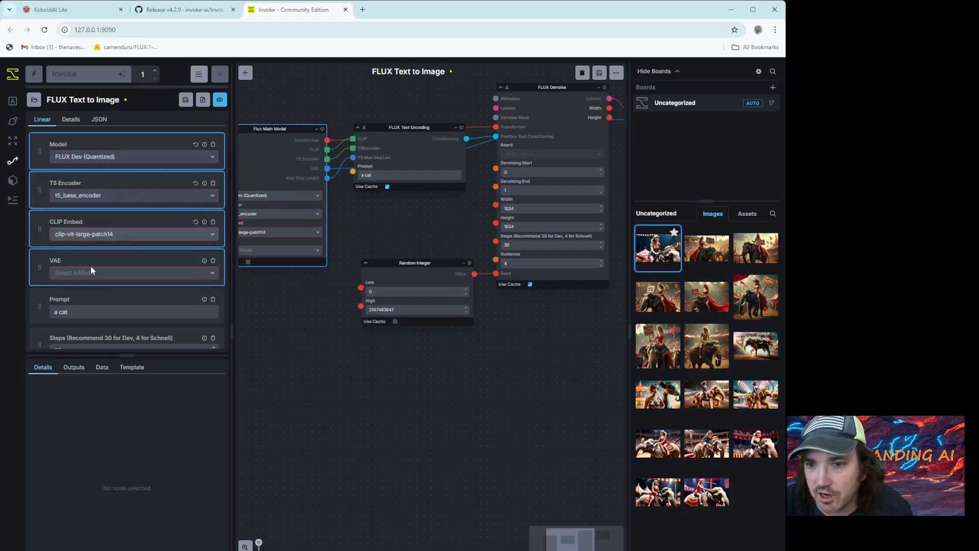
click(100, 275)
click(100, 304)
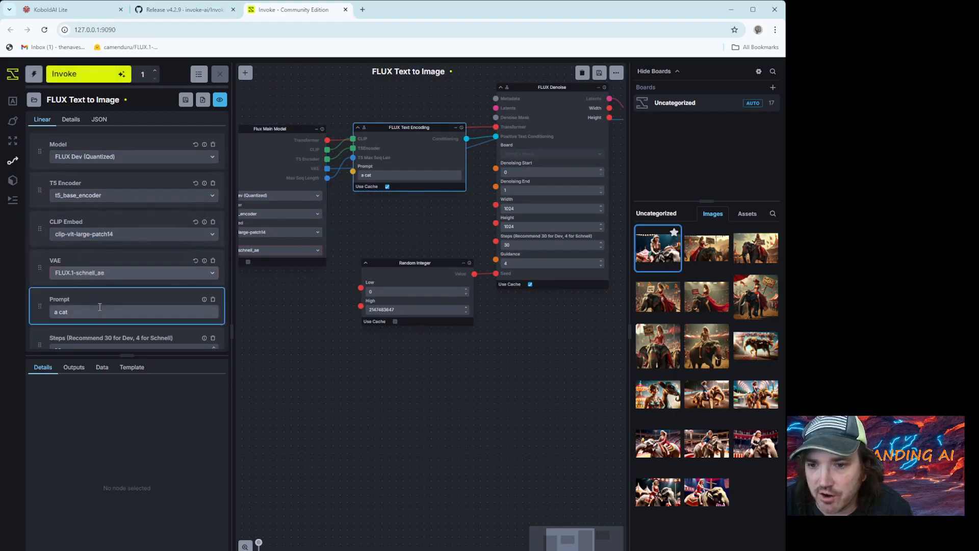
- Replace the workflow prompt with the copied "A 4k photorealistic picture of Taylor Swift riding an Elephant in the circus" and set the steps to 50
scroll(99, 315, down, 1)
drag(89, 298, 14, 296)
key(ctrl+v)
click(85, 334)
drag(86, 336, 29, 329)
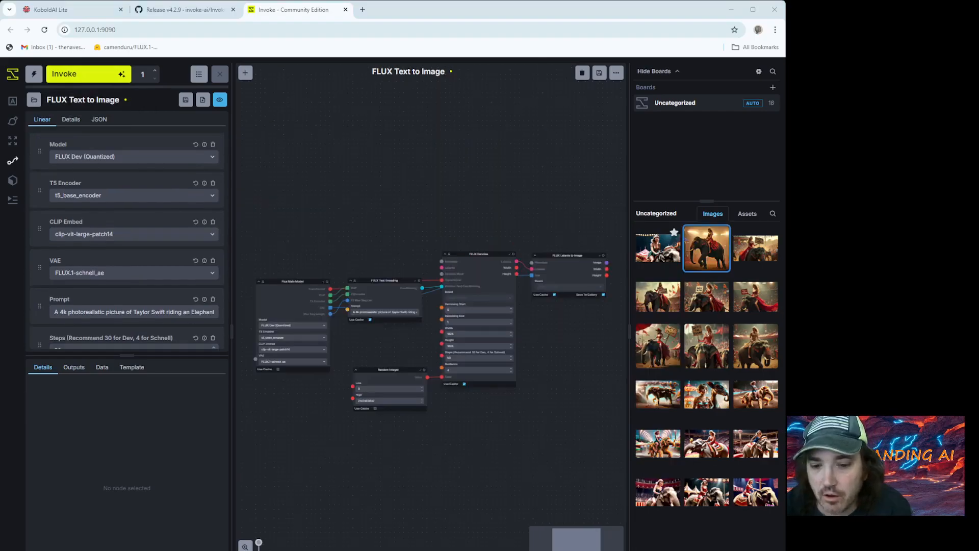
- View the generated image in linear view, and examine the FLUX Text Encoding and FLUX Denoise node settings in the workflow editor
click(220, 101)
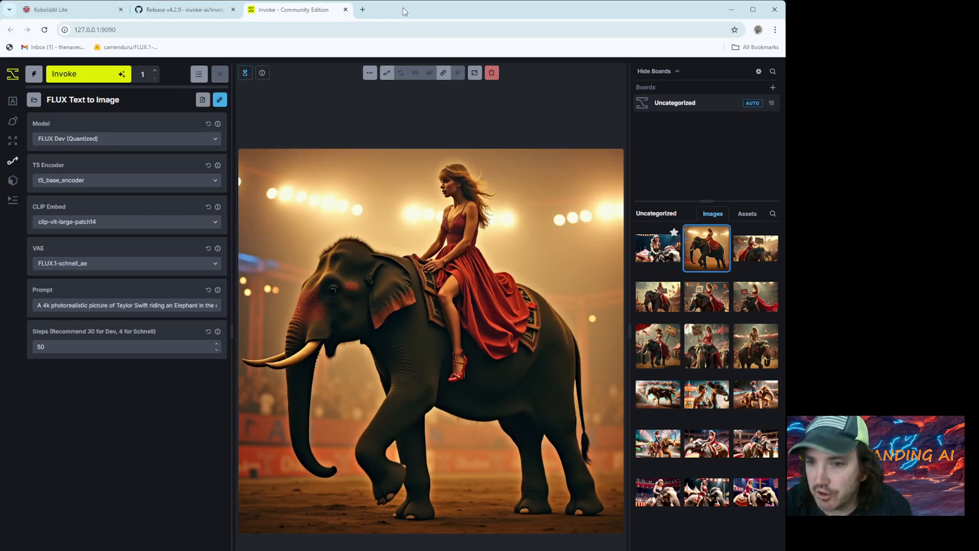
click(219, 99)
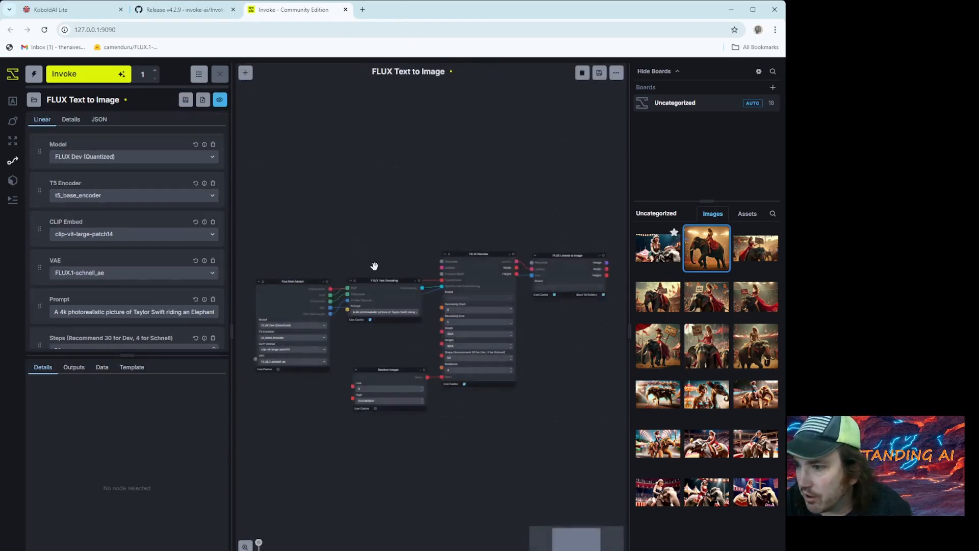
scroll(383, 267, up, 2)
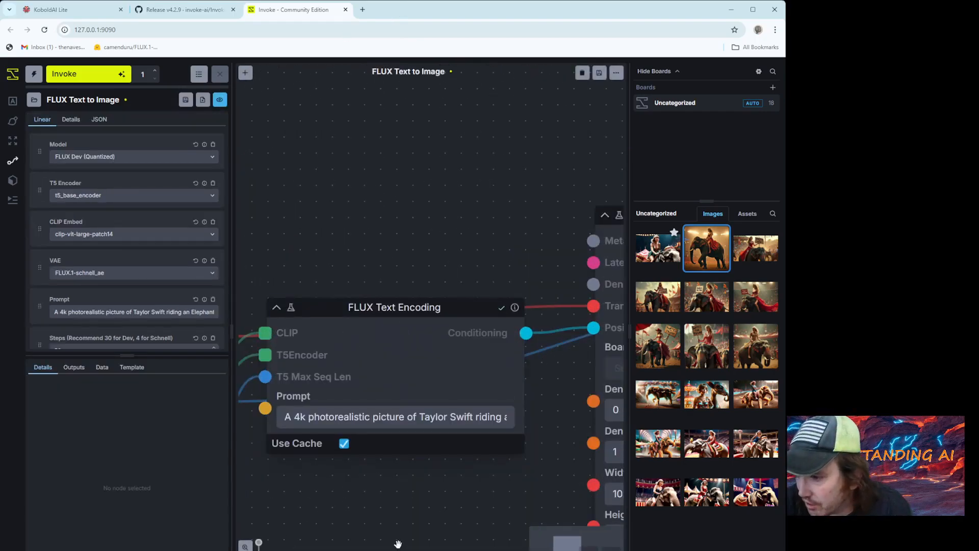
scroll(338, 443, up, 3)
drag(338, 442, 269, 311)
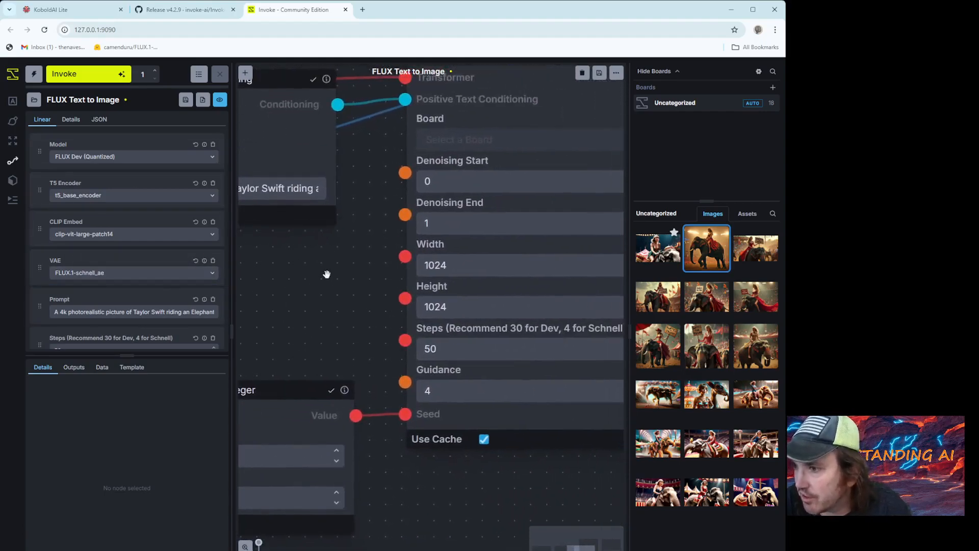
drag(324, 273, 300, 293)
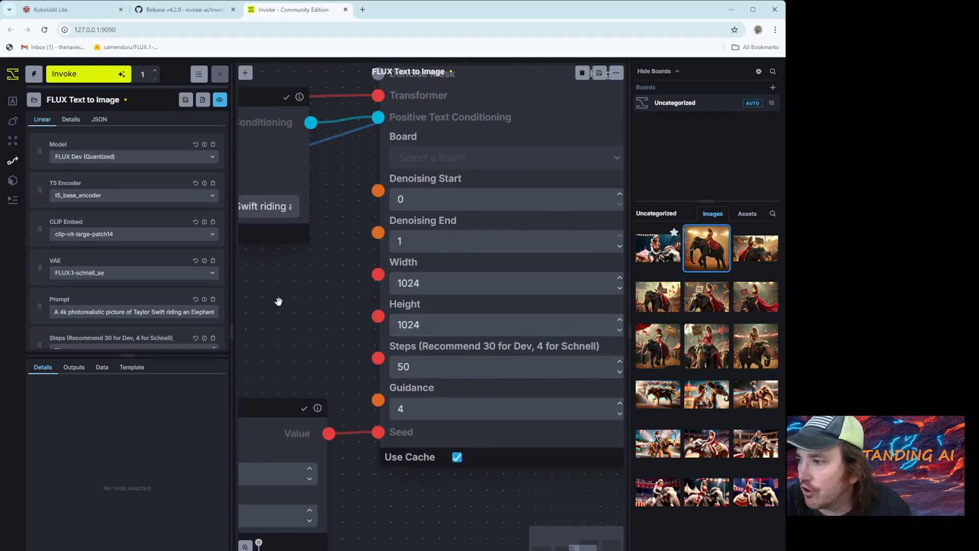
scroll(281, 302, down, 3)
- Check which models the regular generation page offers and return to the FLUX Text to Image workflow in linear view
click(11, 102)
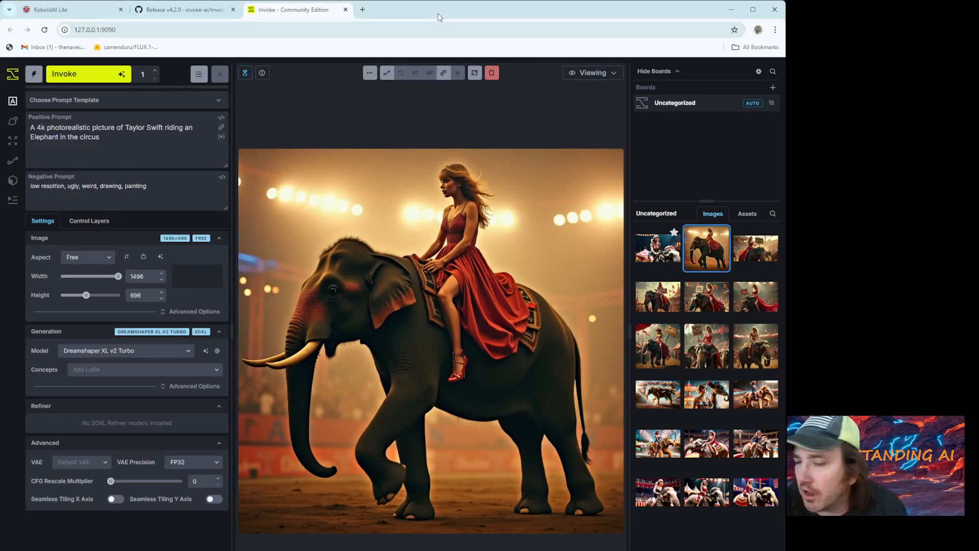
click(93, 351)
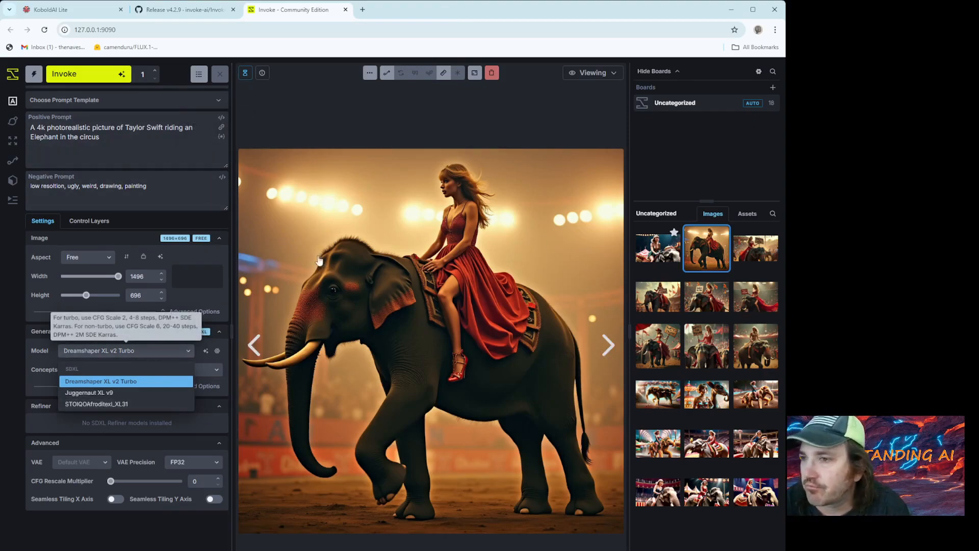
click(11, 165)
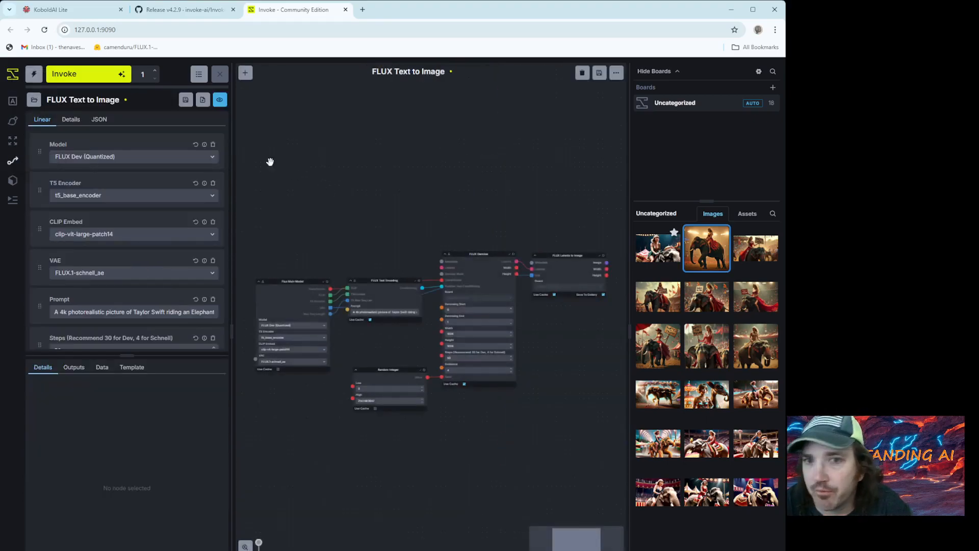
click(12, 101)
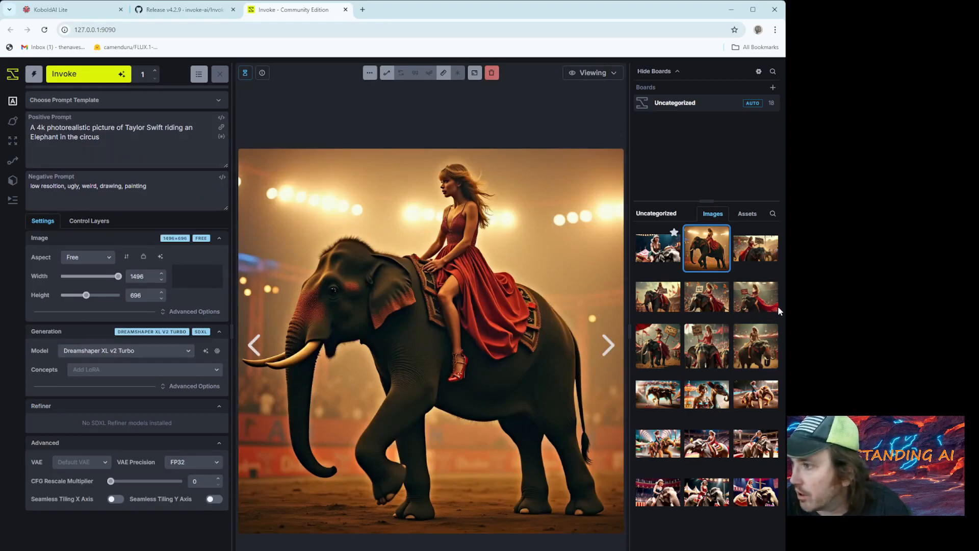
click(13, 161)
click(219, 99)
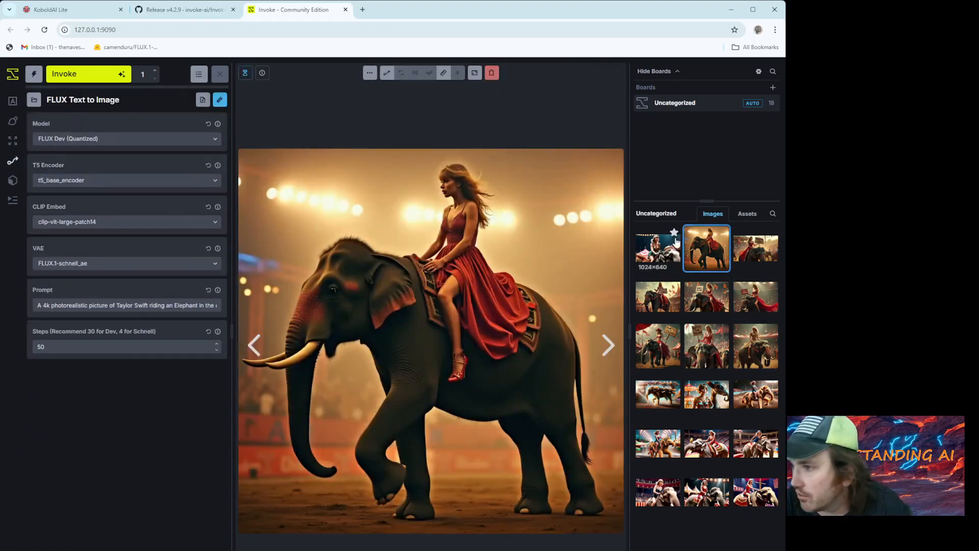
- View several earlier circus elephant images from the gallery to compare them with the new FLUX image
click(772, 260)
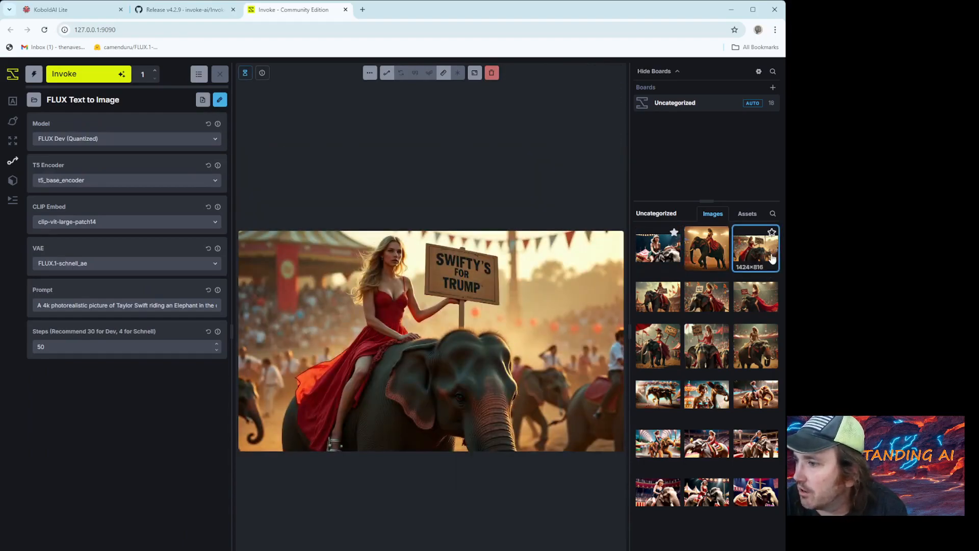
click(658, 299)
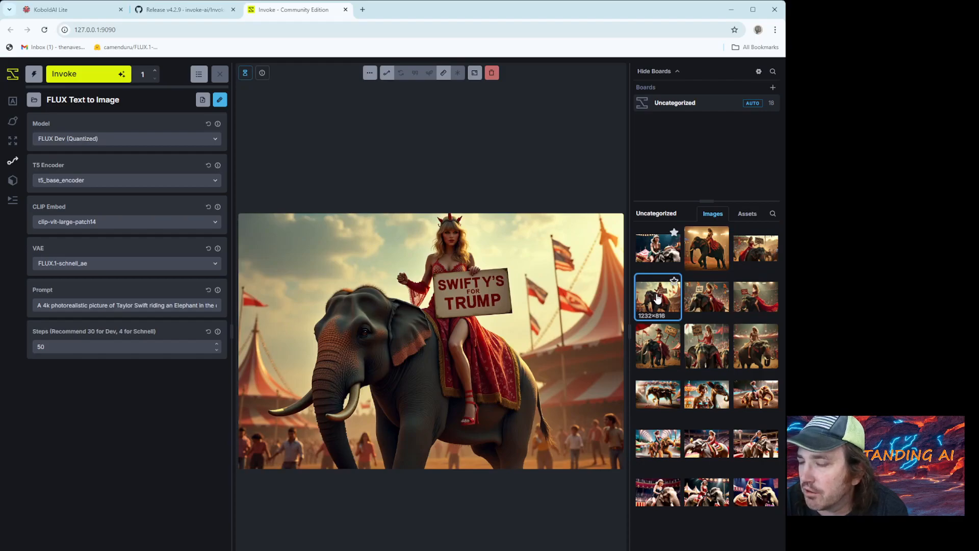
click(757, 350)
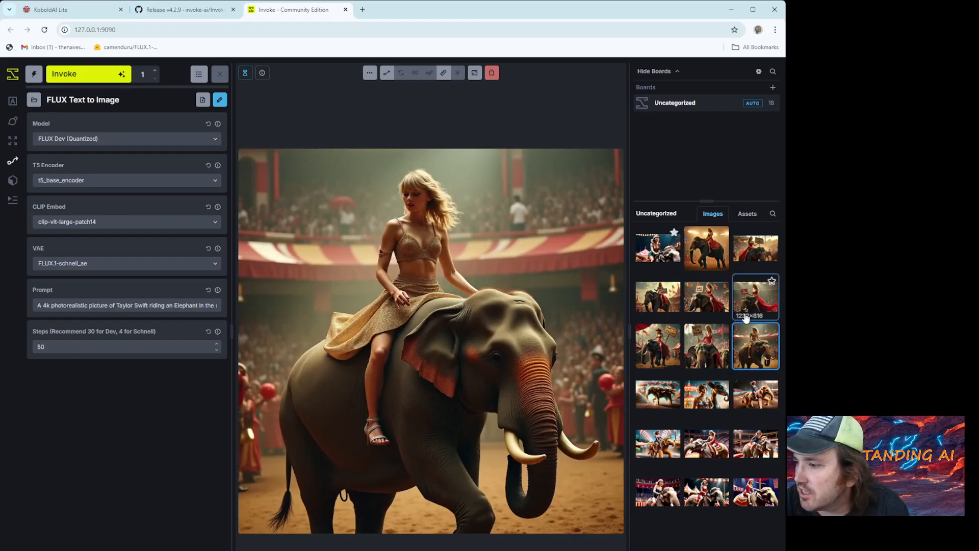